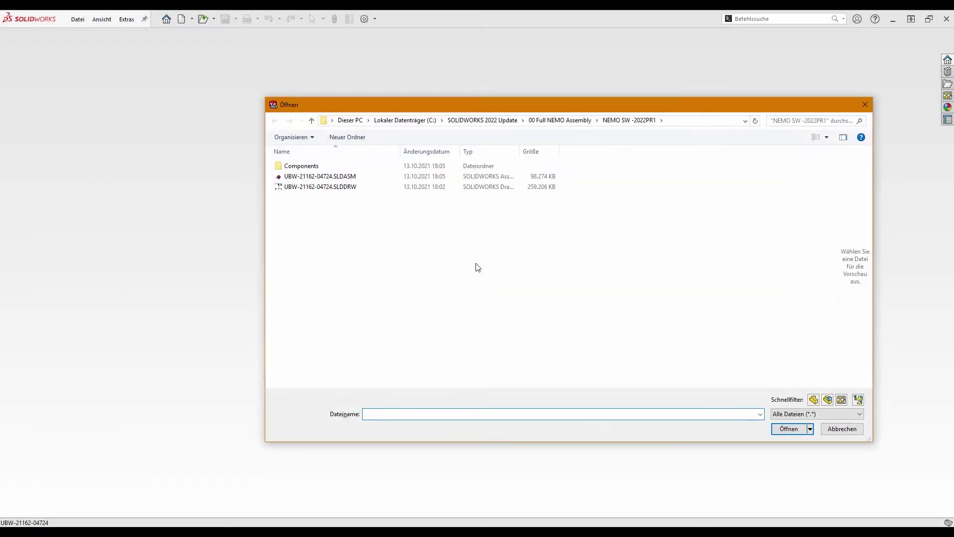
# Step: Open UBW-21162-04724.SLDASM in Large Design Review mode and dismiss the mode notice
pyautogui.click(351, 177)
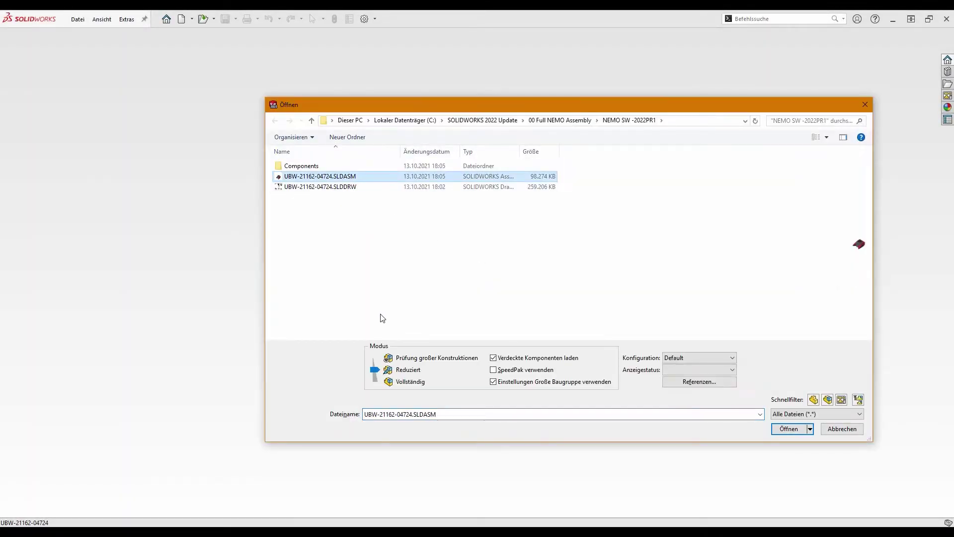
pyautogui.click(376, 361)
pyautogui.click(788, 430)
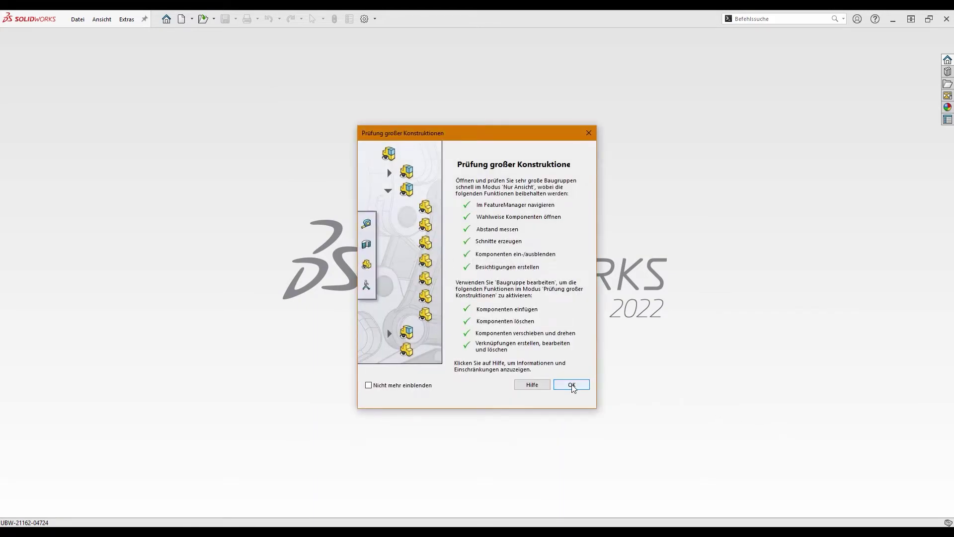
pyautogui.click(571, 385)
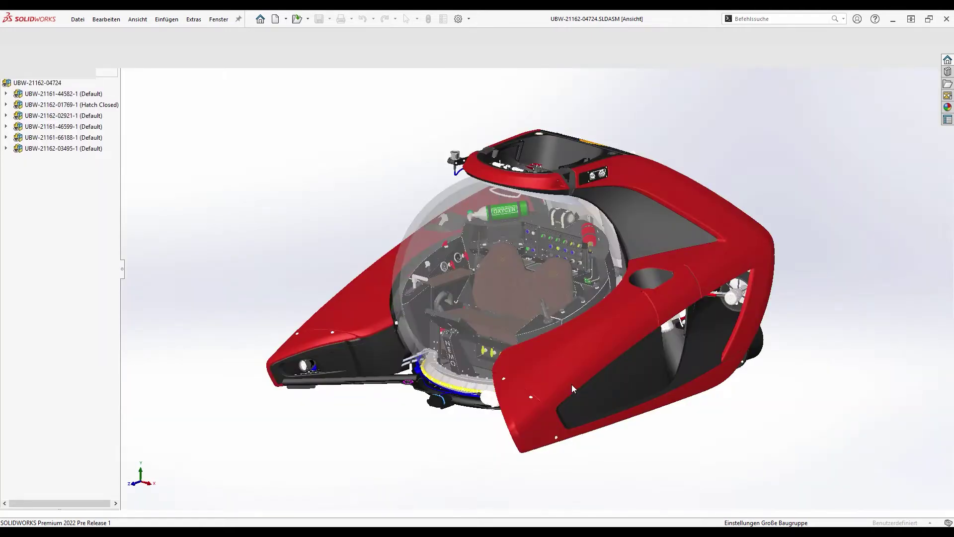
# Step: Orbit the submarine to face front and open the top assembly's drawing in detailing mode
pyautogui.moveTo(356, 277)
pyautogui.mouseDown(button='middle')
pyautogui.moveTo(405, 276)
pyautogui.moveTo(390, 282)
pyautogui.moveTo(304, 262)
pyautogui.moveTo(380, 281)
pyautogui.mouseUp(button='middle')
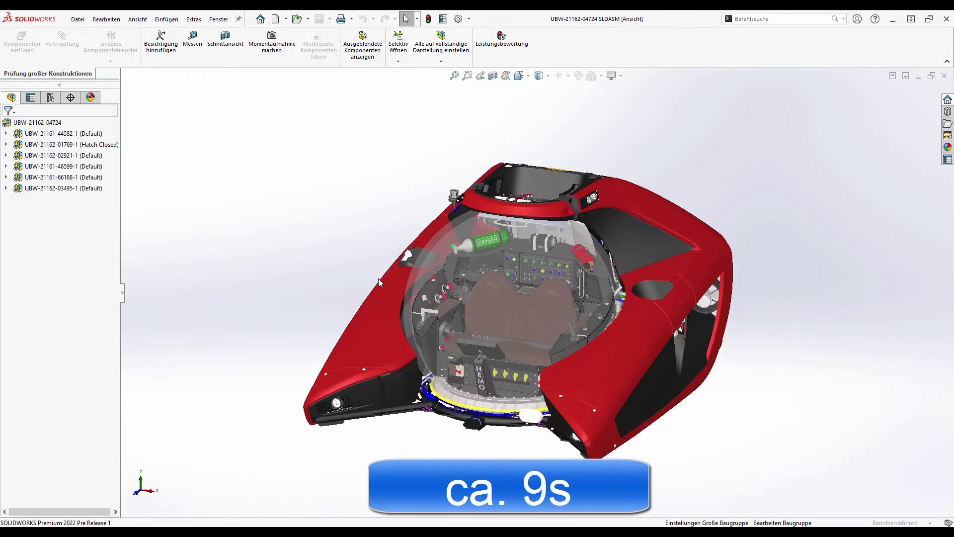
pyautogui.rightClick(51, 123)
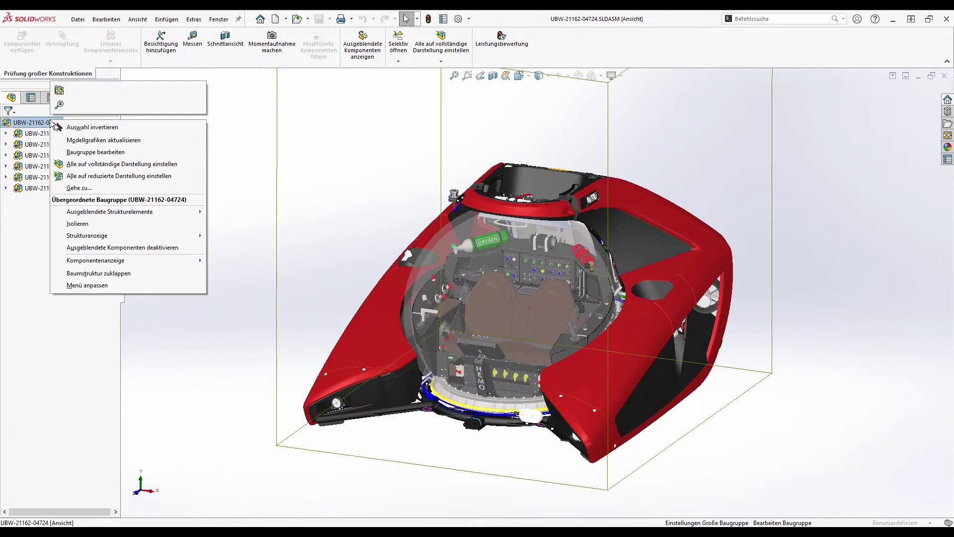
pyautogui.click(60, 91)
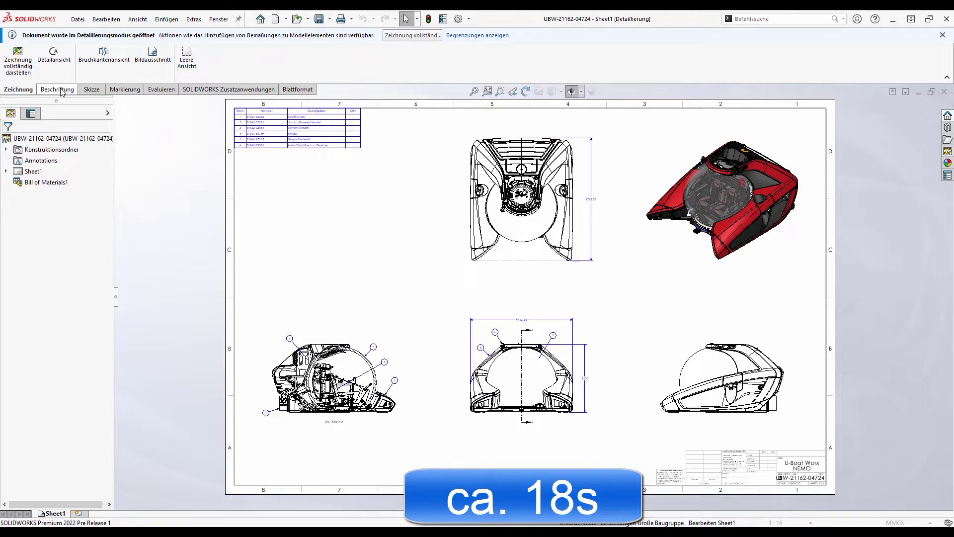
# Step: Zoom to Section A-A and start Smart Dimension with a mouse gesture
pyautogui.click(499, 94)
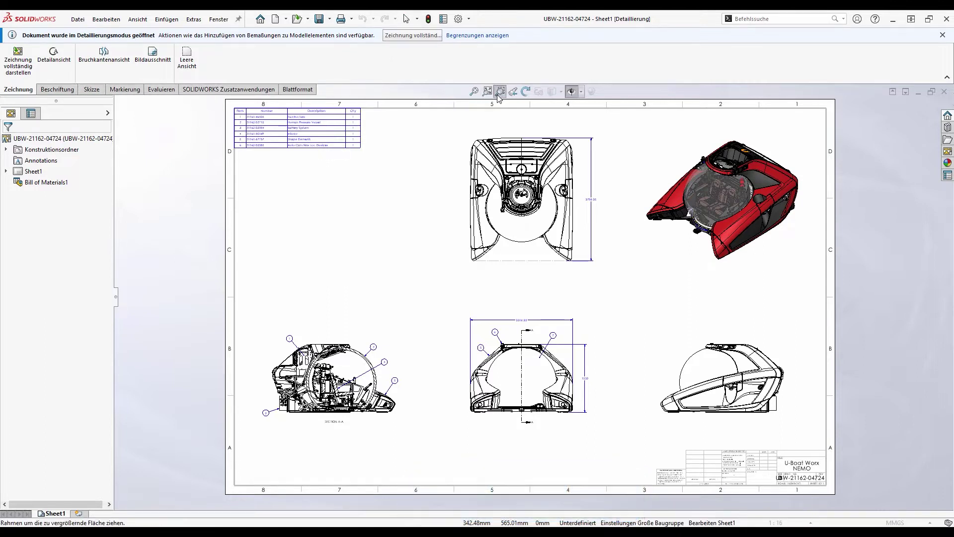
pyautogui.moveTo(241, 313); pyautogui.dragTo(423, 444)
pyautogui.moveTo(423, 442); pyautogui.dragTo(416, 397, button='right')
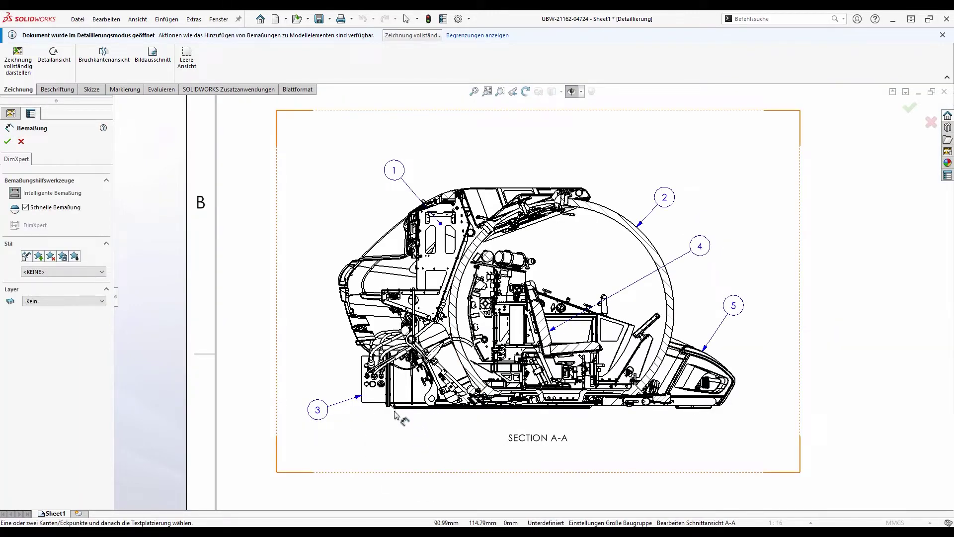
# Step: Dimension the 1366,18 bottom length and the sphere arc, displayed as diameter Ø1581,55
pyautogui.click(587, 409)
pyautogui.click(589, 406)
pyautogui.click(507, 470)
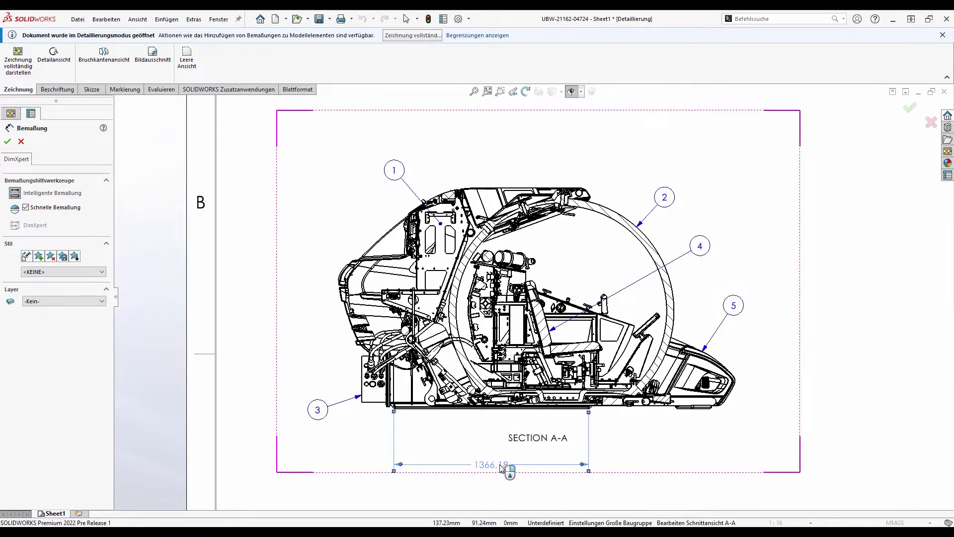
pyautogui.click(653, 256)
pyautogui.click(727, 213)
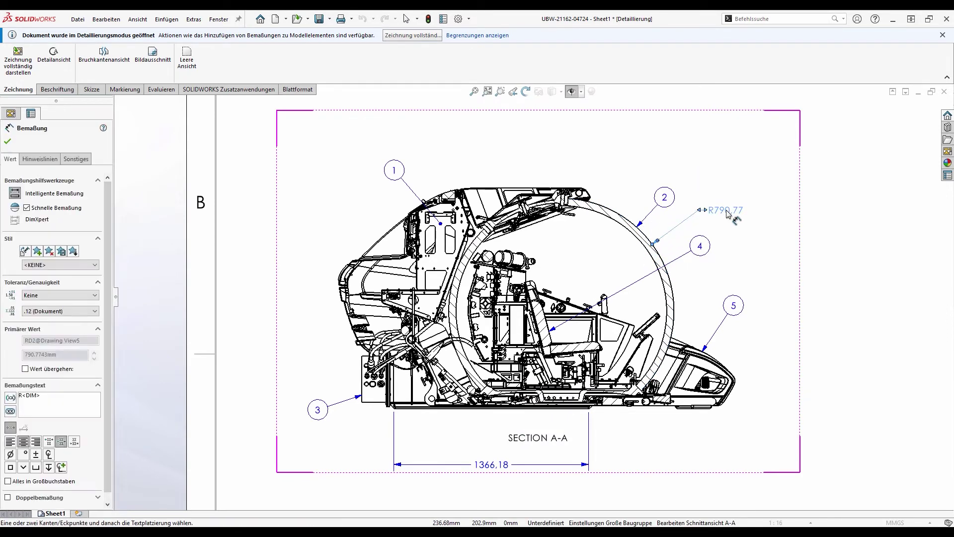
pyautogui.rightClick(727, 213)
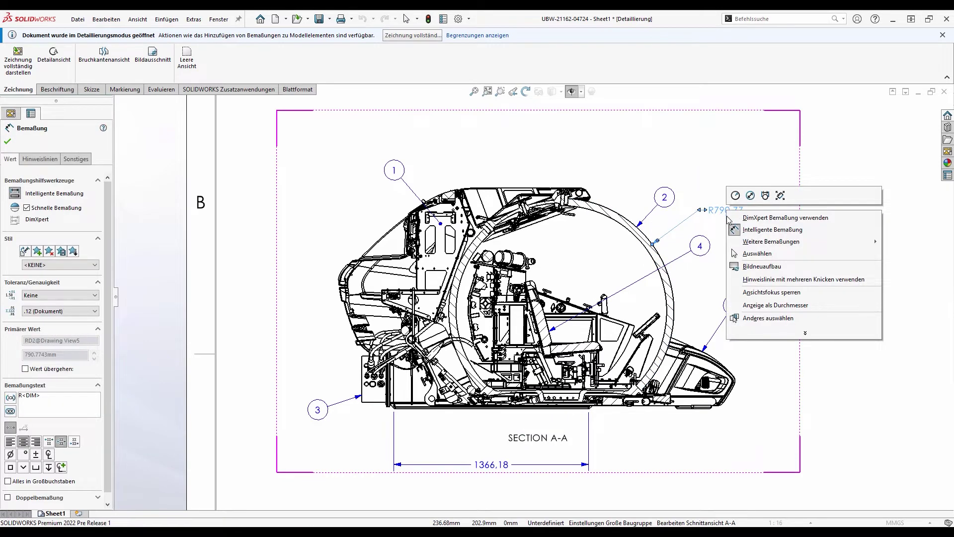
pyautogui.click(746, 310)
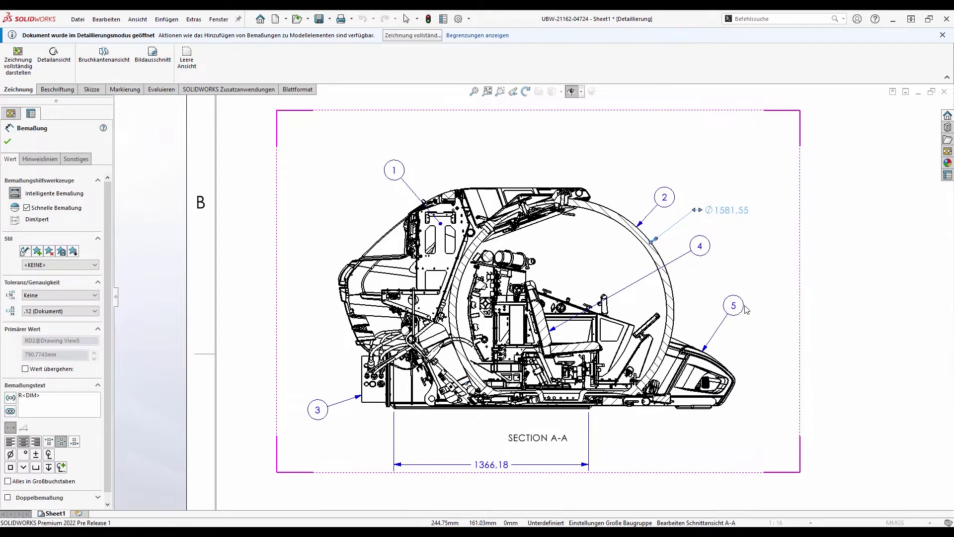
# Step: Add the 245,47 short length and 36° angle dimensions, then exit dimensioning
pyautogui.click(677, 409)
pyautogui.click(712, 407)
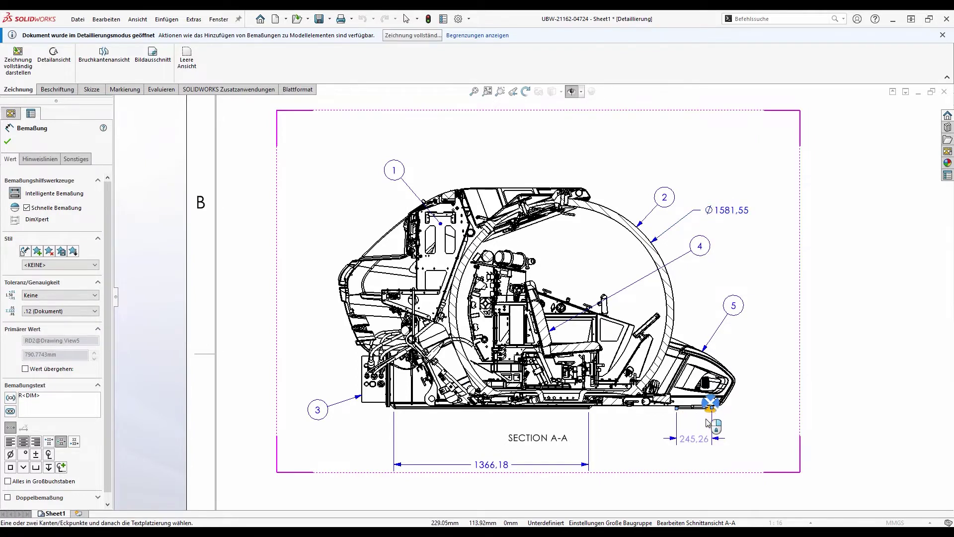
pyautogui.click(702, 444)
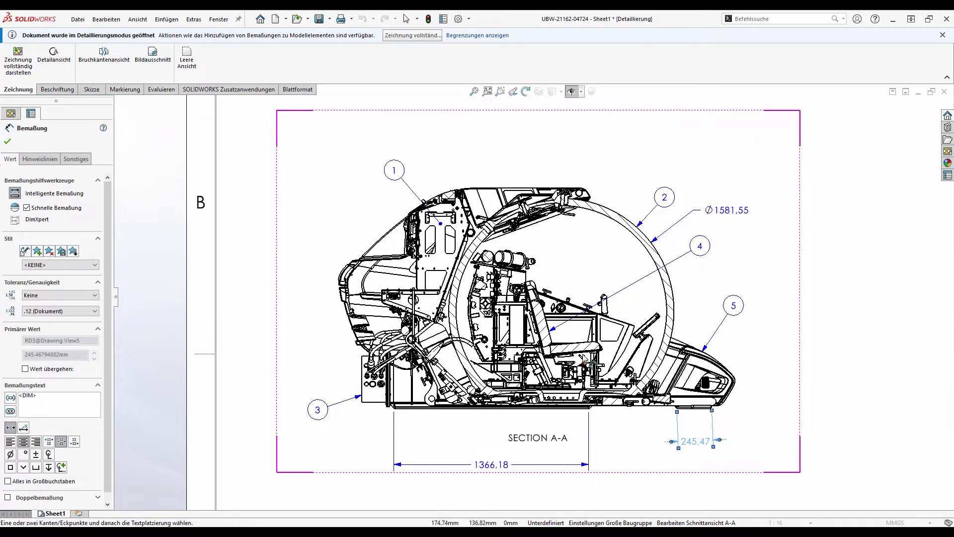
pyautogui.click(647, 324)
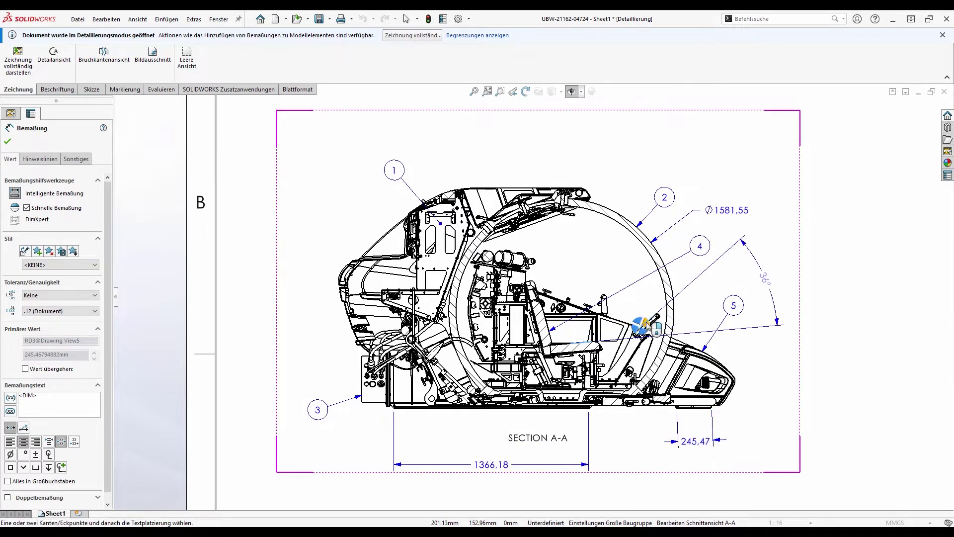
pyautogui.click(755, 280)
pyautogui.rightClick(754, 278)
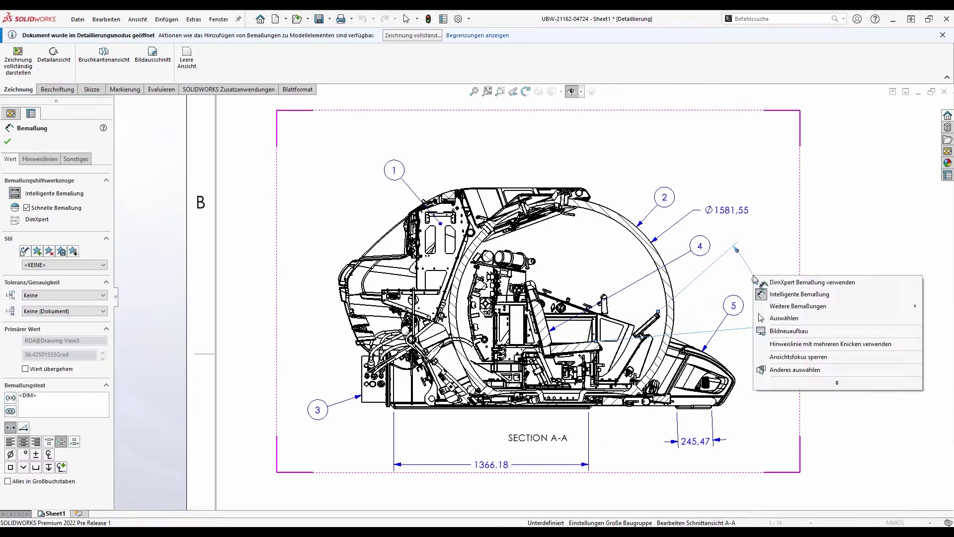
pyautogui.click(794, 318)
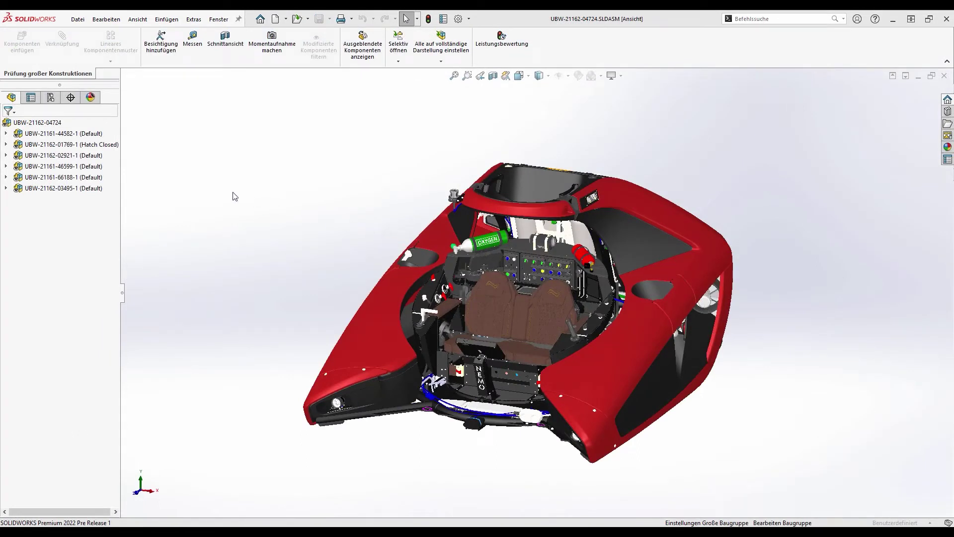
pyautogui.rightClick(53, 146)
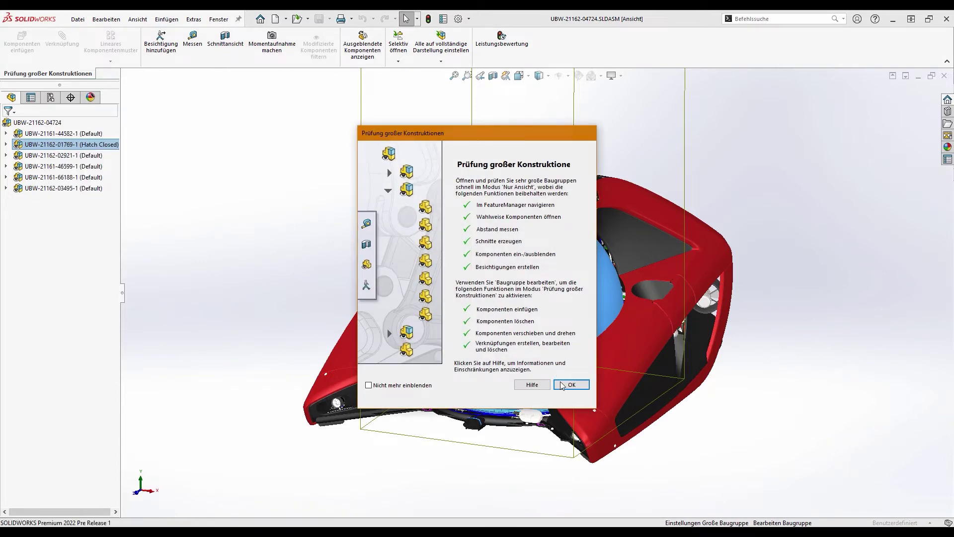
pyautogui.click(560, 381)
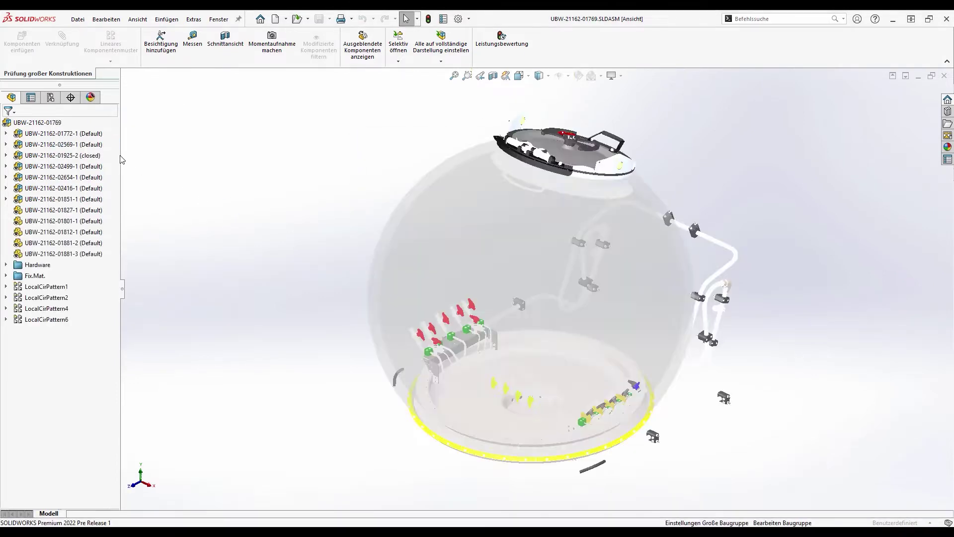
pyautogui.rightClick(51, 179)
pyautogui.click(70, 149)
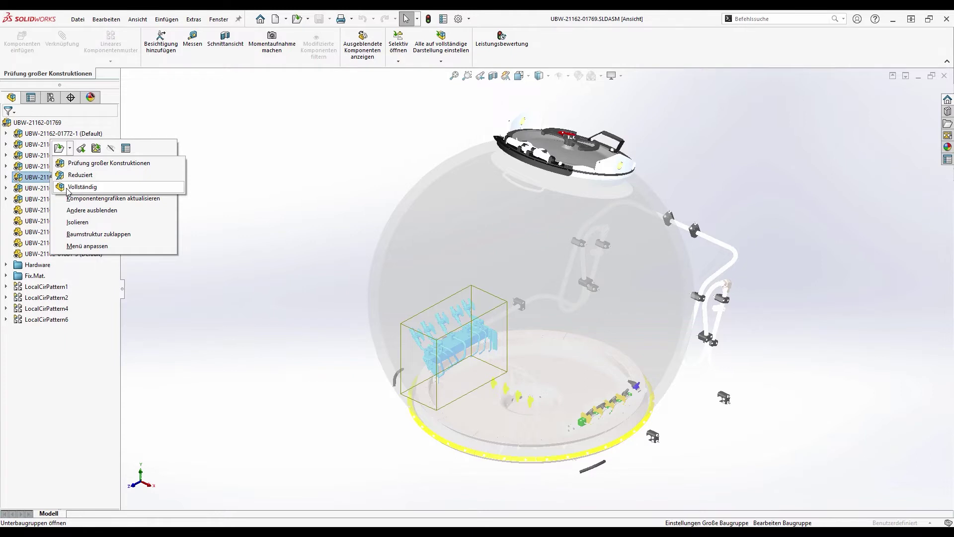
pyautogui.click(82, 186)
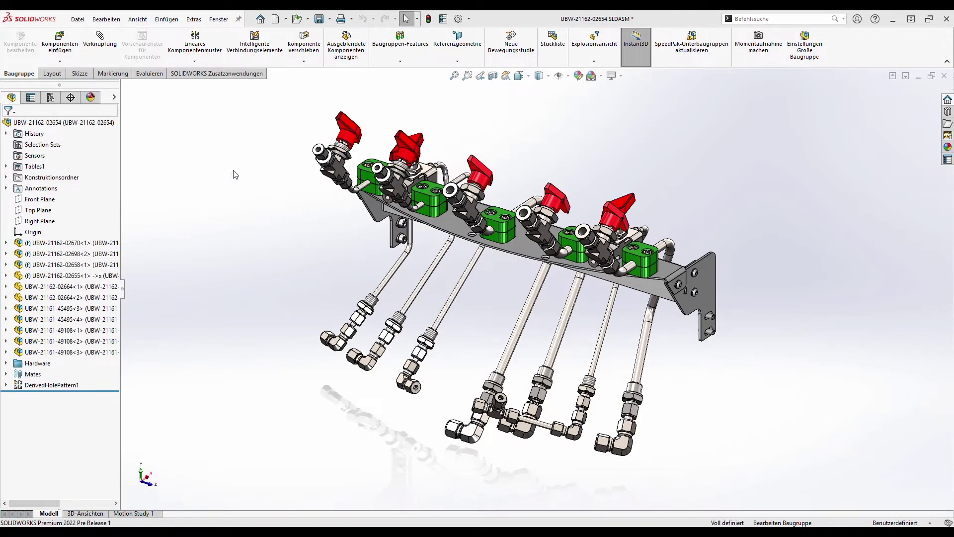
pyautogui.click(542, 256)
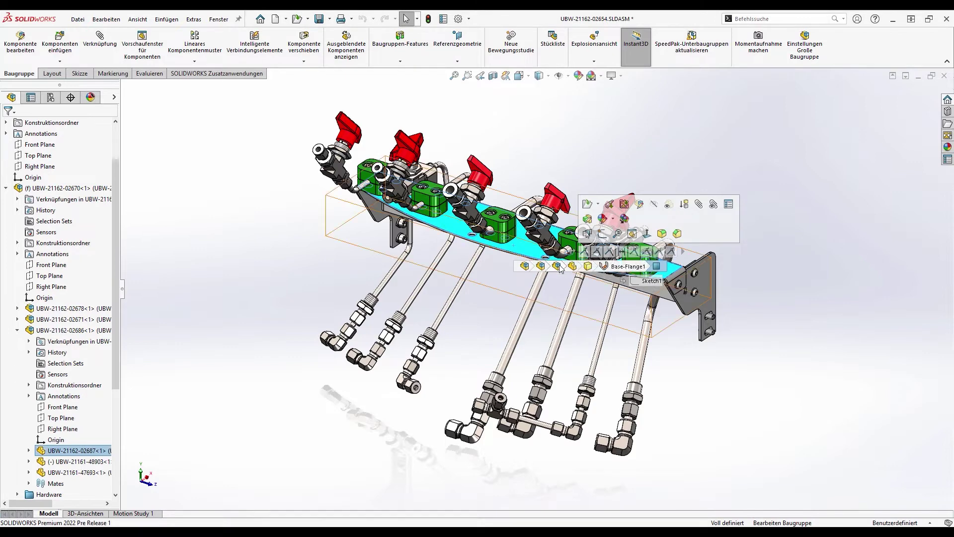
pyautogui.click(557, 266)
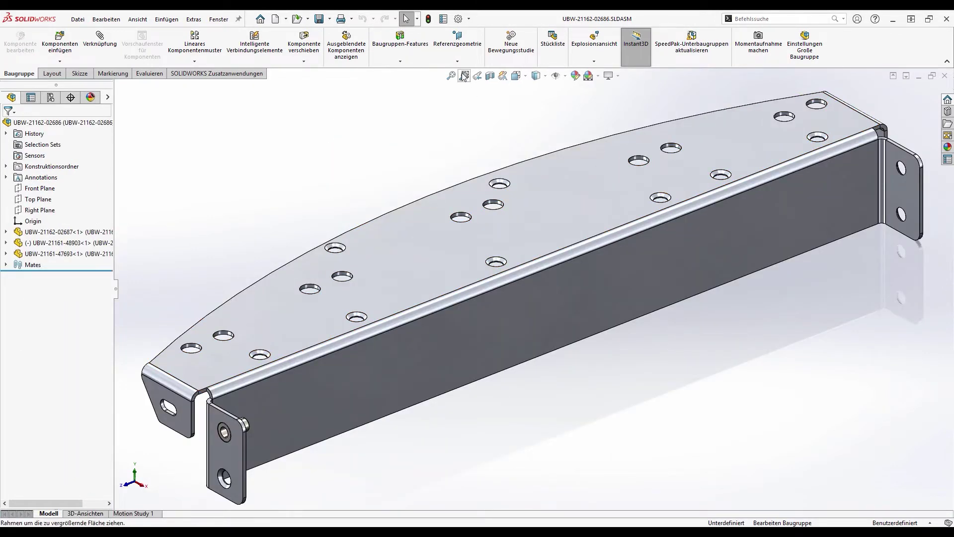
pyautogui.click(464, 76)
pyautogui.moveTo(142, 235); pyautogui.dragTo(502, 481)
pyautogui.press('Escape')
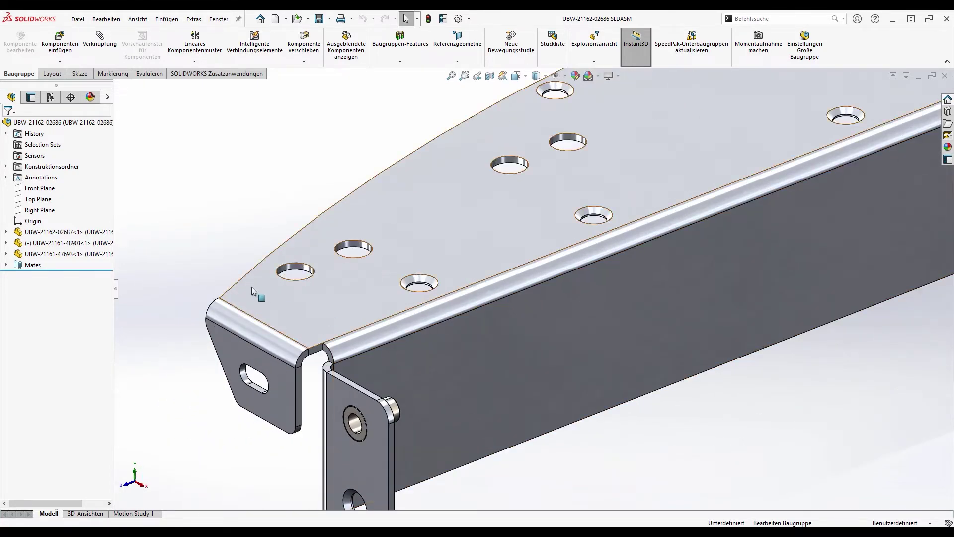
# Step: Drag the rivet nut up out of its hole and rotate it upright above the plate
pyautogui.click(252, 291)
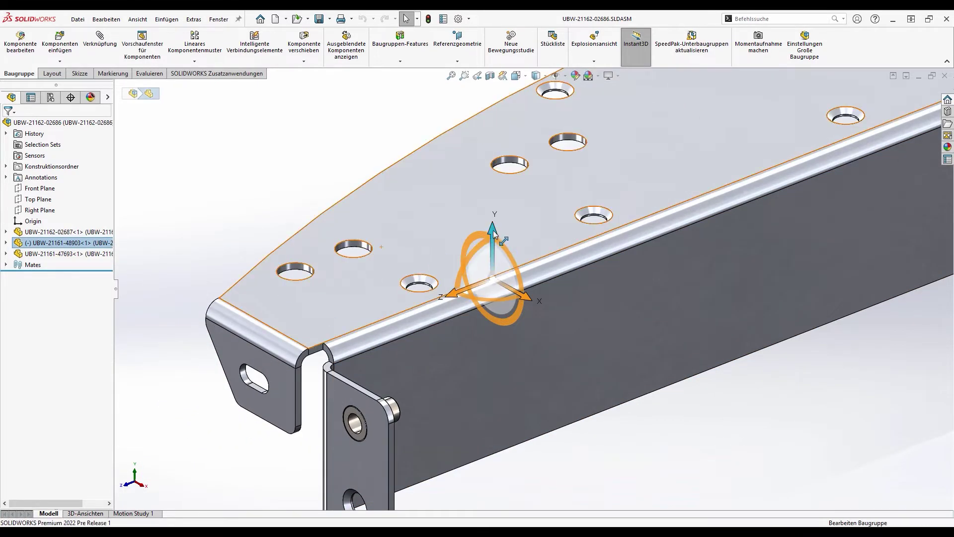
pyautogui.moveTo(493, 230)
pyautogui.mouseDown()
pyautogui.moveTo(495, 164)
pyautogui.moveTo(427, 132)
pyautogui.mouseUp()
pyautogui.moveTo(427, 168)
pyautogui.mouseDown()
pyautogui.moveTo(381, 162)
pyautogui.moveTo(401, 174)
pyautogui.mouseUp()
pyautogui.click(366, 155)
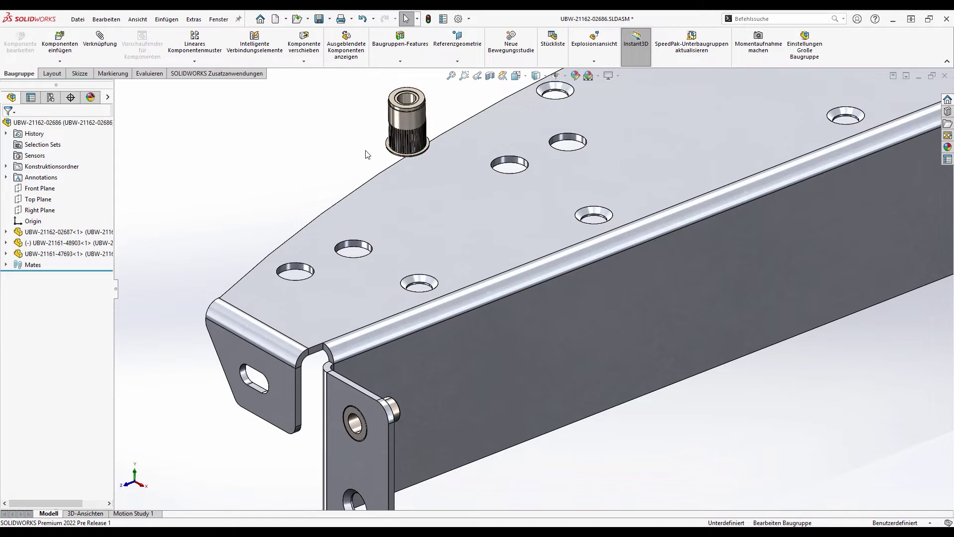
# Step: Mate the knurled insert's bottom edge to the plate face, with alignment flipped
pyautogui.click(396, 150)
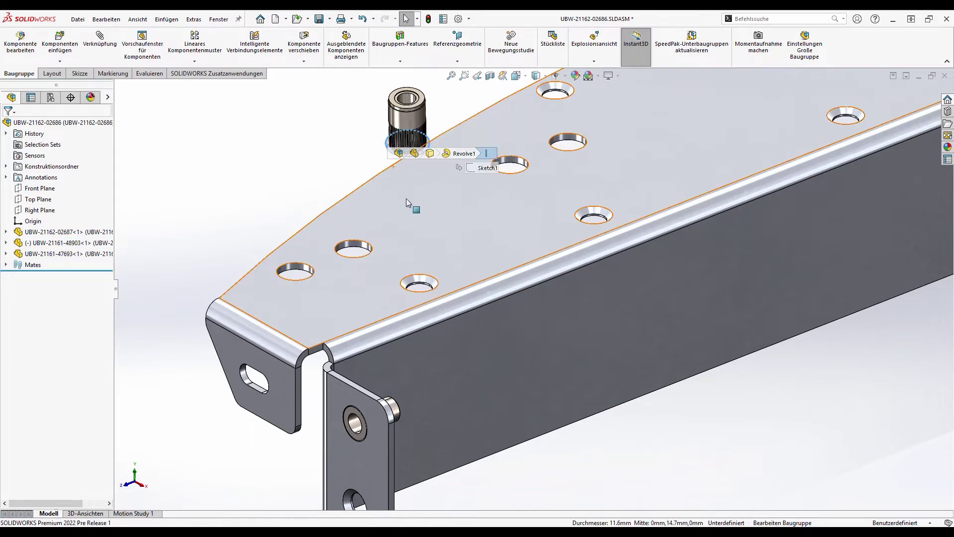
pyautogui.keyDown('ctrl'); pyautogui.click(407, 200); pyautogui.keyUp('ctrl')
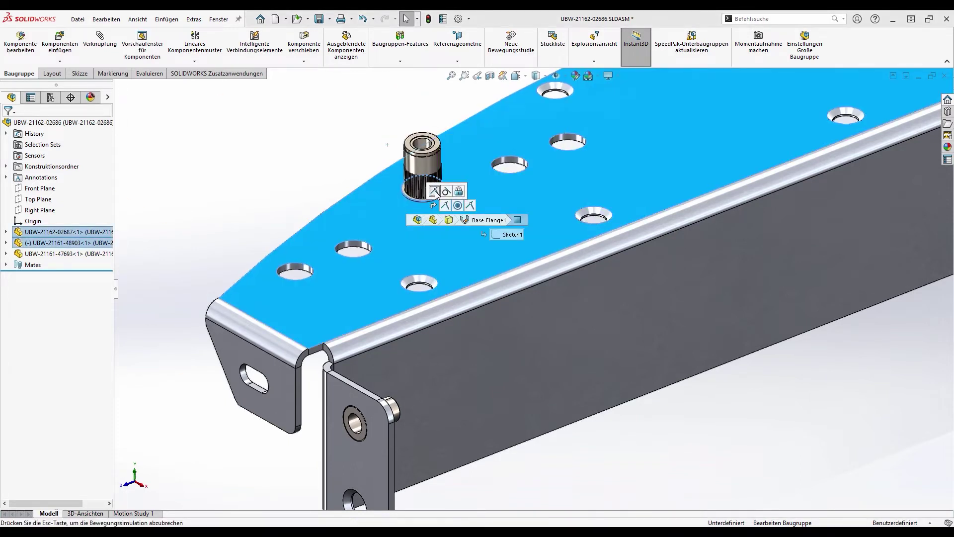
pyautogui.click(435, 191)
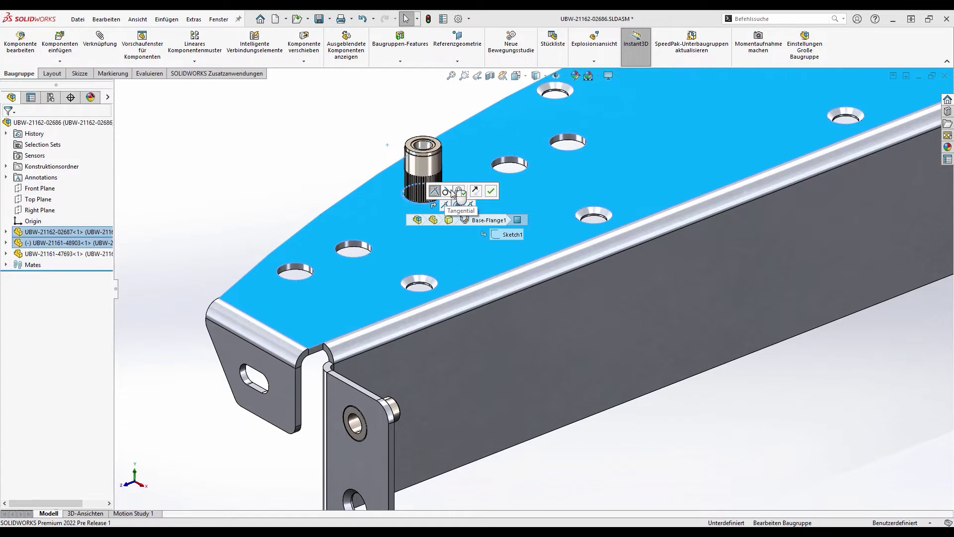
pyautogui.click(477, 191)
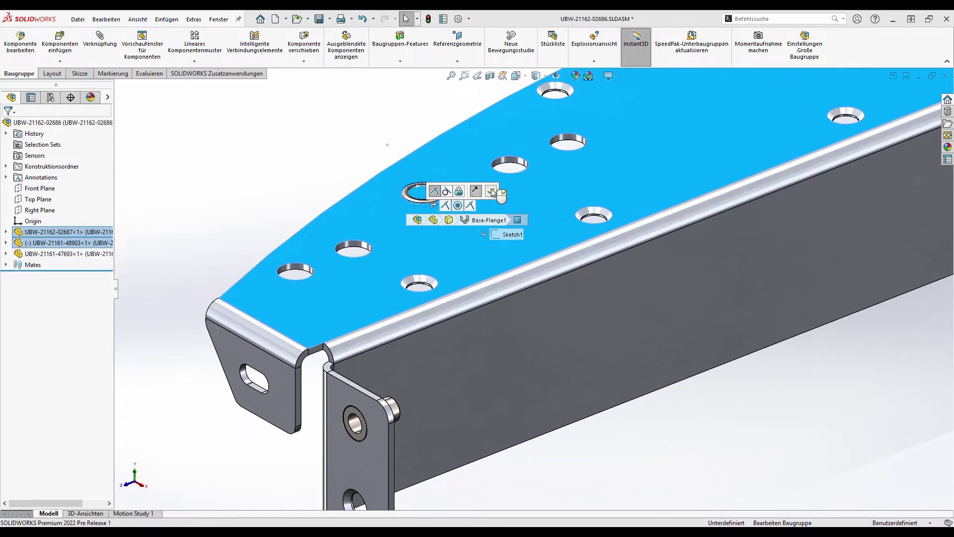
pyautogui.click(491, 191)
# Step: Mate the insert concentric with its plate hole, locking rotation to fully define it
pyautogui.click(423, 189)
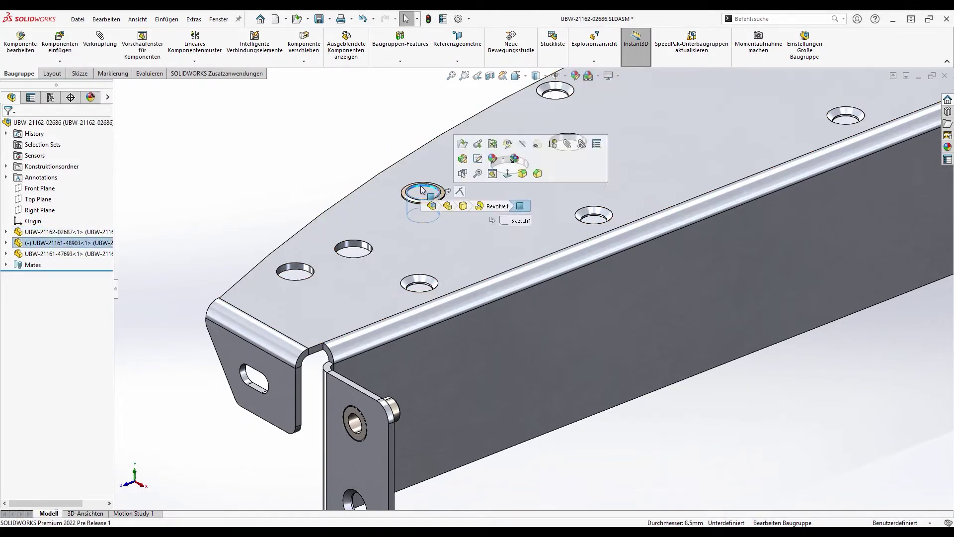
pyautogui.keyDown('ctrl'); pyautogui.click(373, 245); pyautogui.keyUp('ctrl')
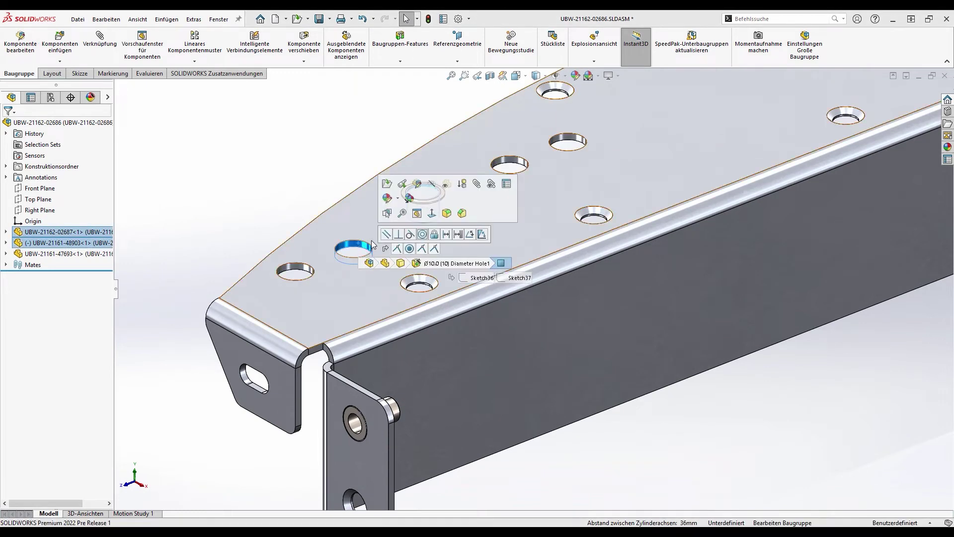
pyautogui.click(422, 234)
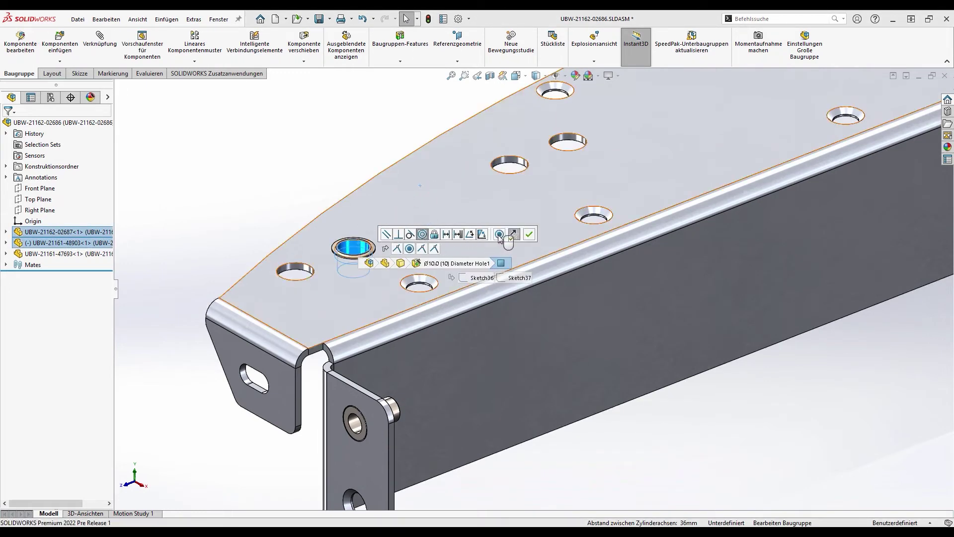
pyautogui.click(499, 235)
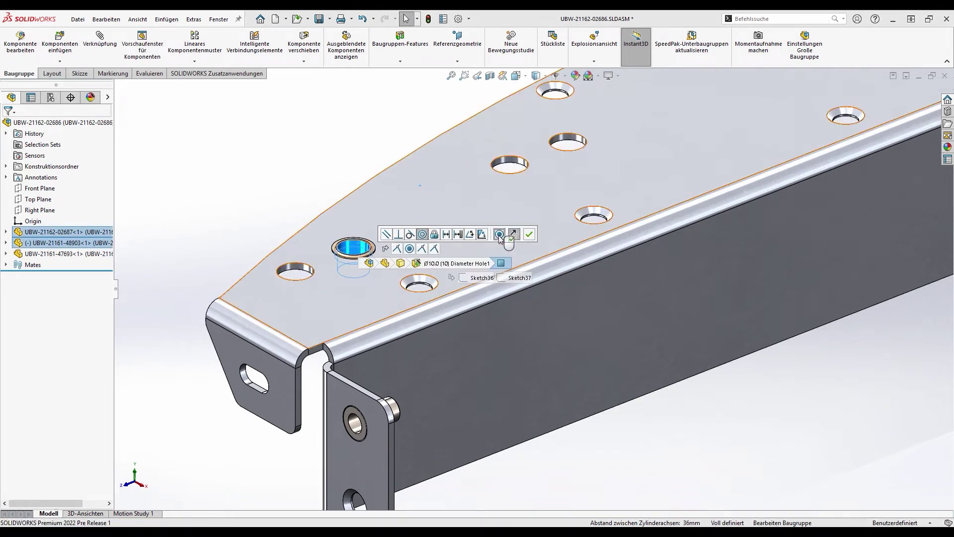
pyautogui.click(530, 234)
# Step: Move the second bushing beside the bracket and mate it concentric, flipped, in the countersunk hole
pyautogui.moveTo(396, 411); pyautogui.dragTo(322, 192)
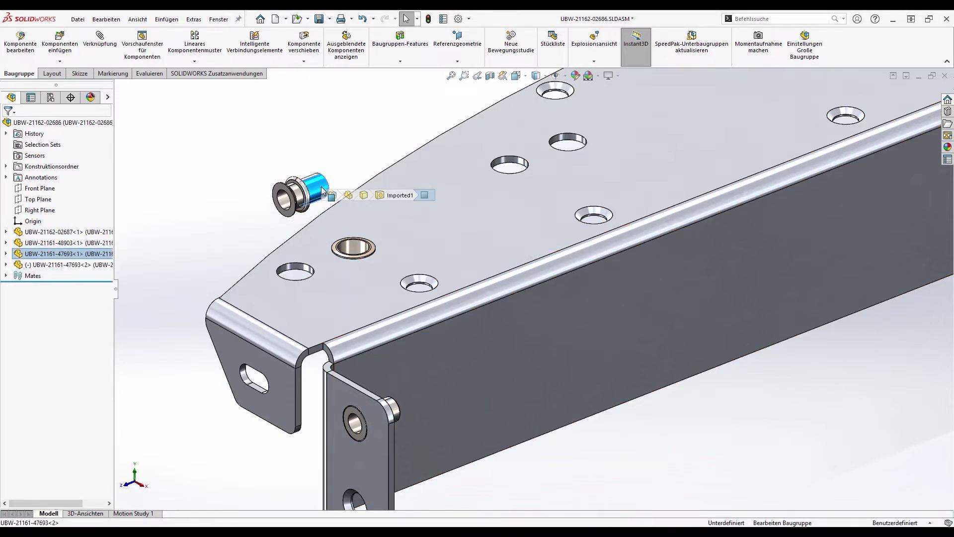
pyautogui.keyDown('ctrl'); pyautogui.click(420, 281); pyautogui.keyUp('ctrl')
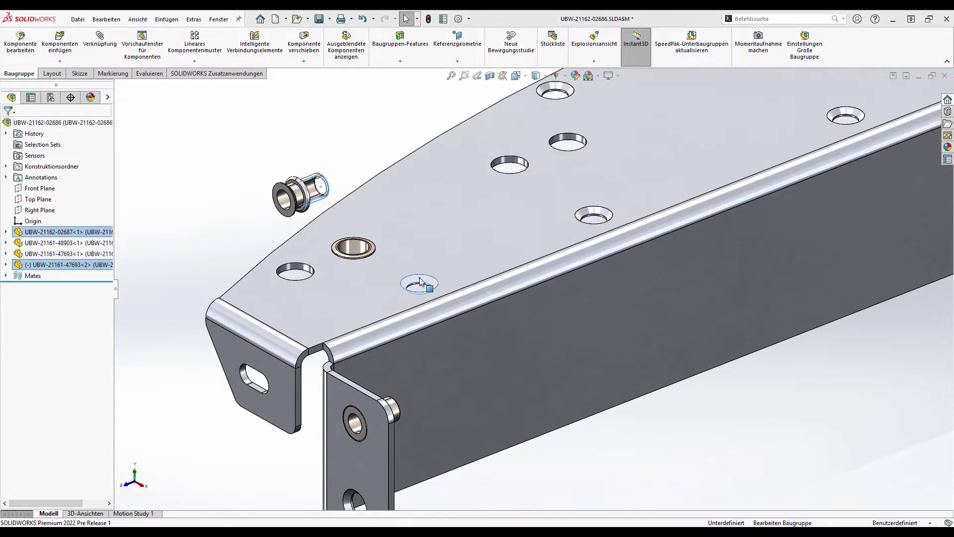
pyautogui.keyDown('ctrl'); pyautogui.click(420, 282); pyautogui.keyUp('ctrl')
pyautogui.click(472, 271)
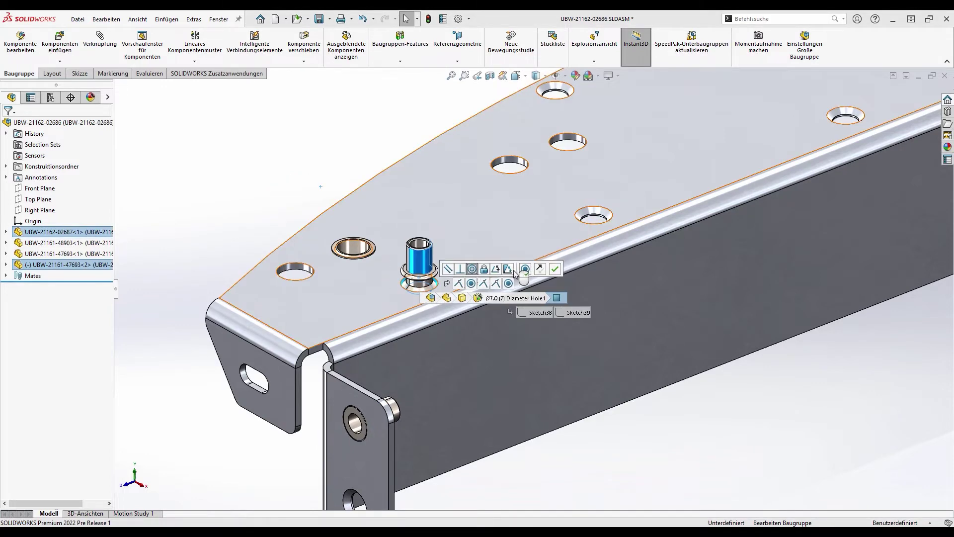
pyautogui.click(540, 269)
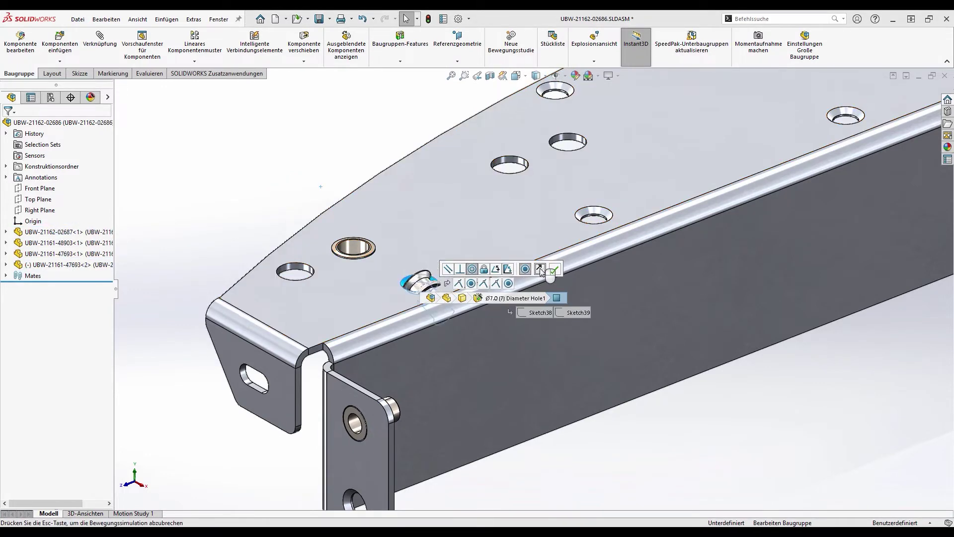
pyautogui.click(557, 271)
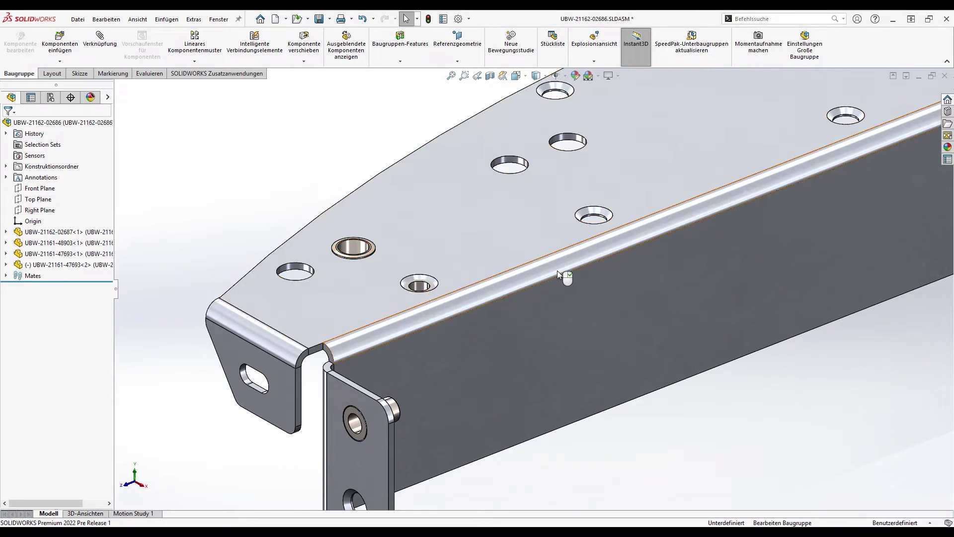
# Step: Seat the bushing's flange flush against the plate's top face
pyautogui.click(435, 290)
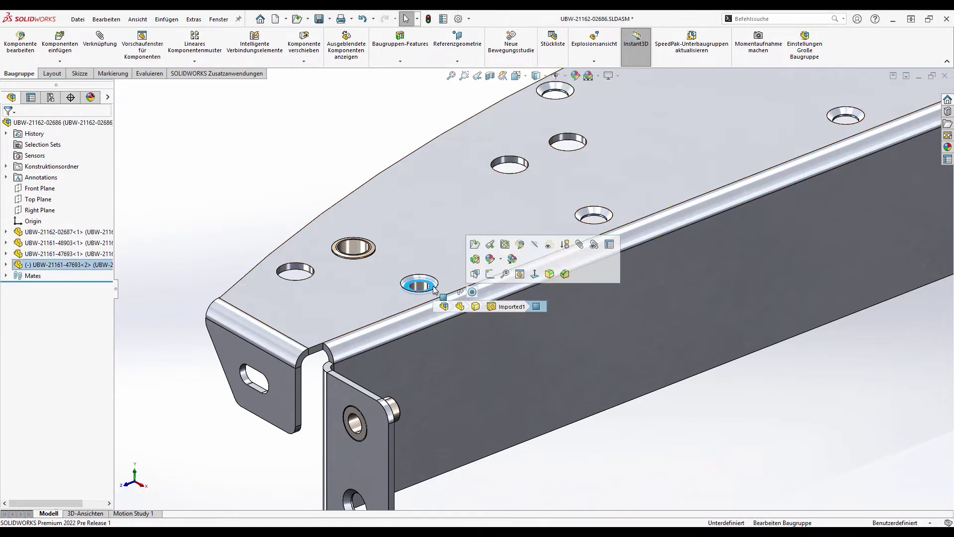
pyautogui.keyDown('ctrl'); pyautogui.click(443, 272); pyautogui.keyUp('ctrl')
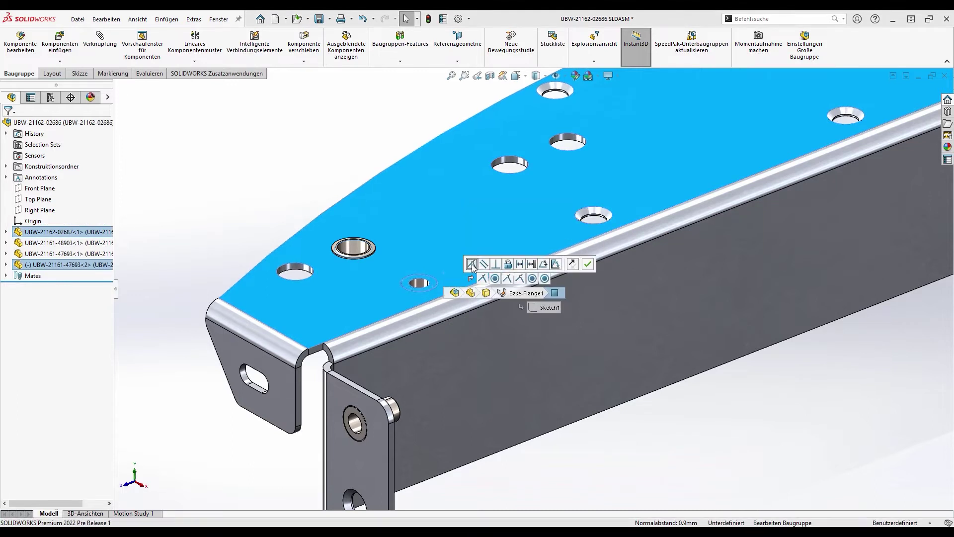
pyautogui.click(472, 264)
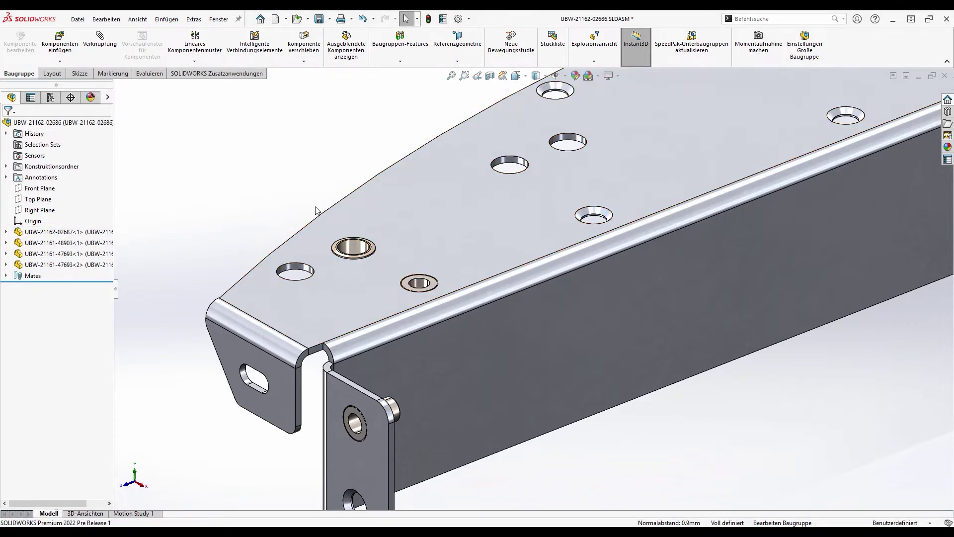
pyautogui.press('s')
pyautogui.click(367, 235)
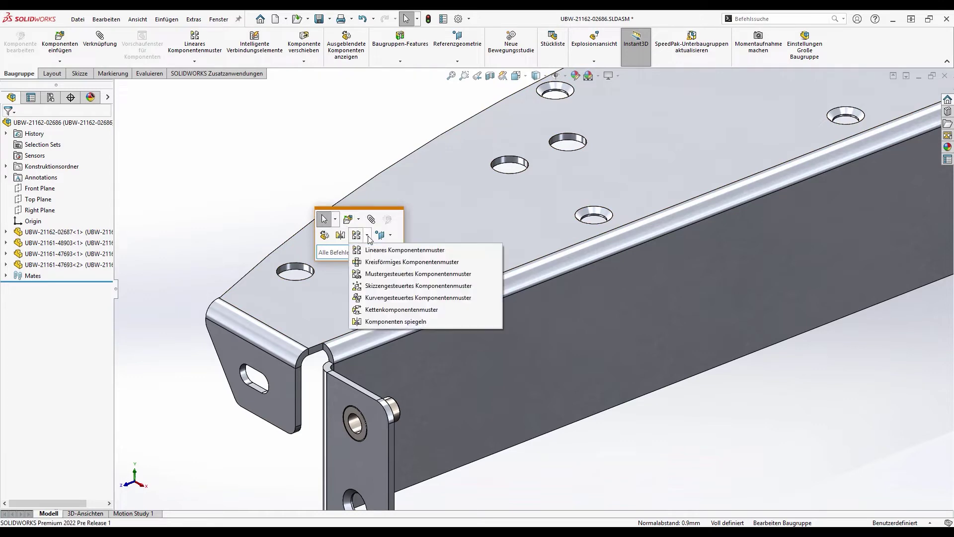
pyautogui.click(375, 273)
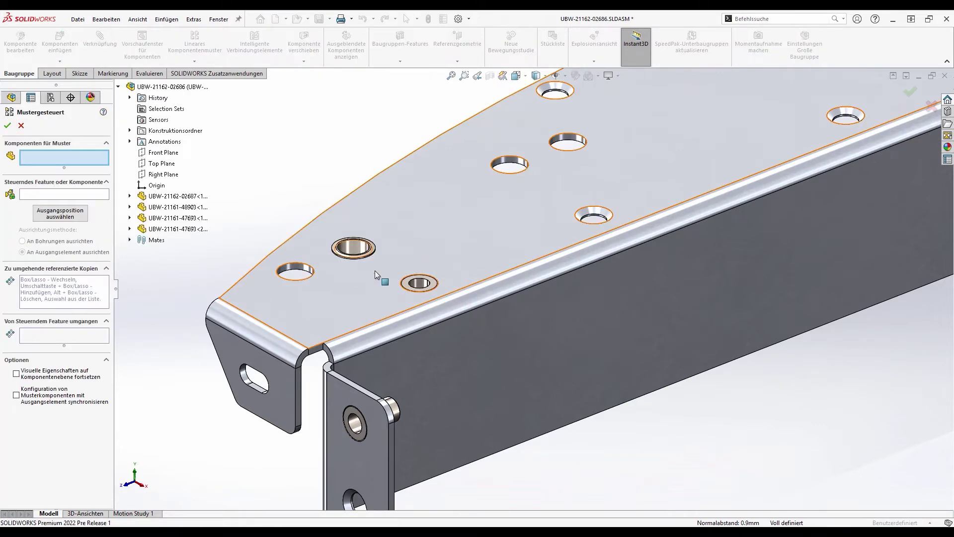
pyautogui.click(354, 246)
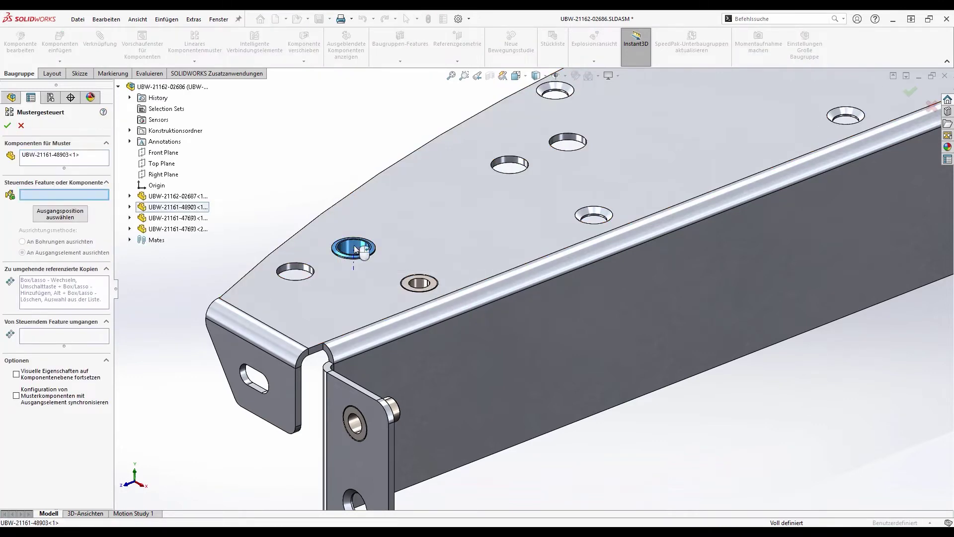
pyautogui.click(301, 269)
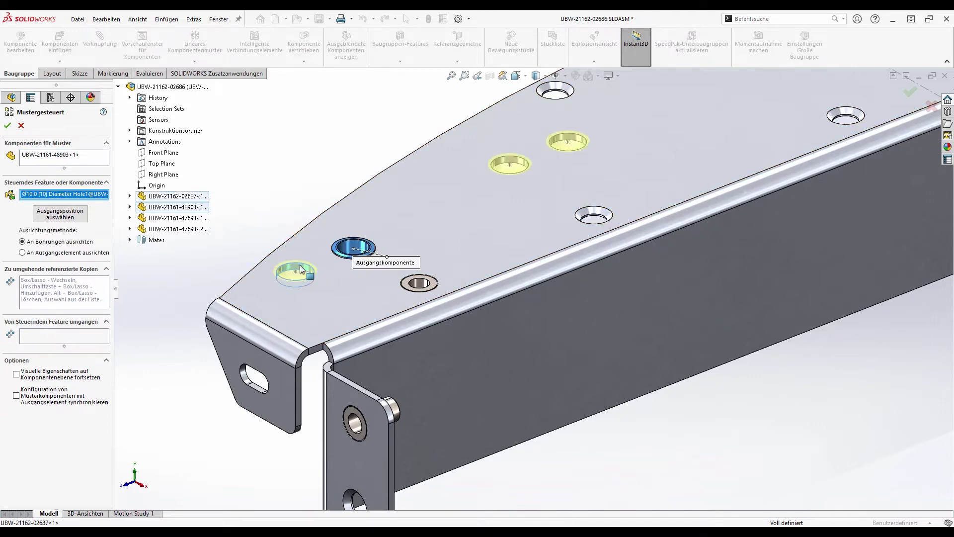
pyautogui.click(477, 76)
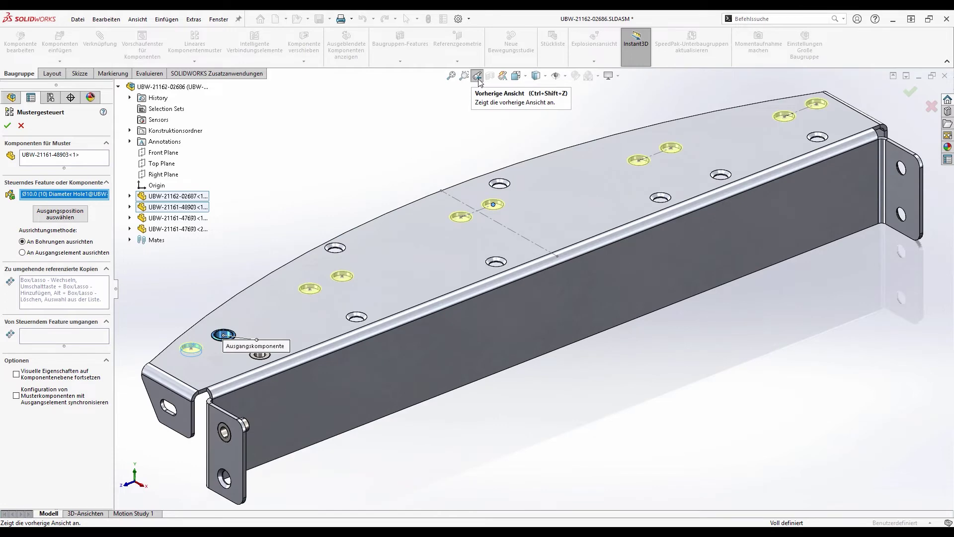
pyautogui.press('Delete')
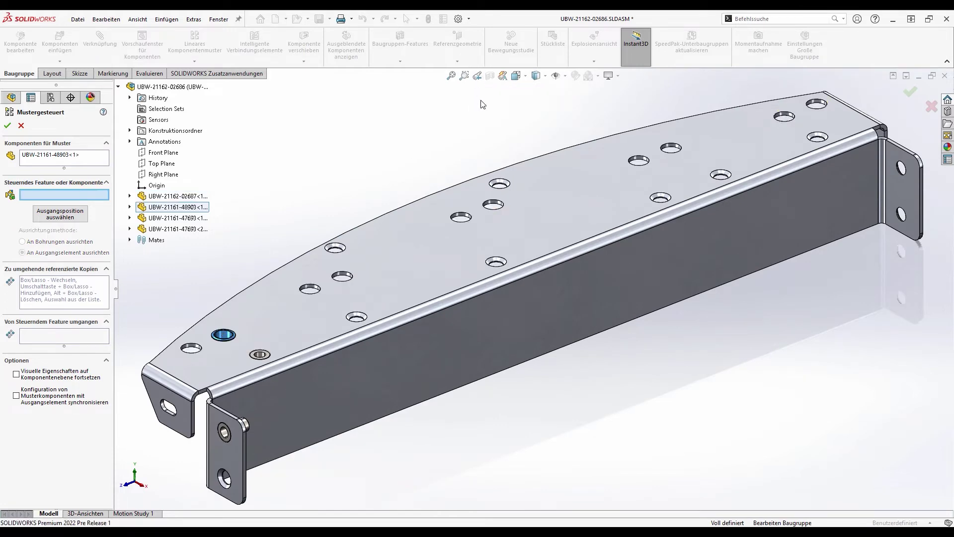
pyautogui.click(493, 205)
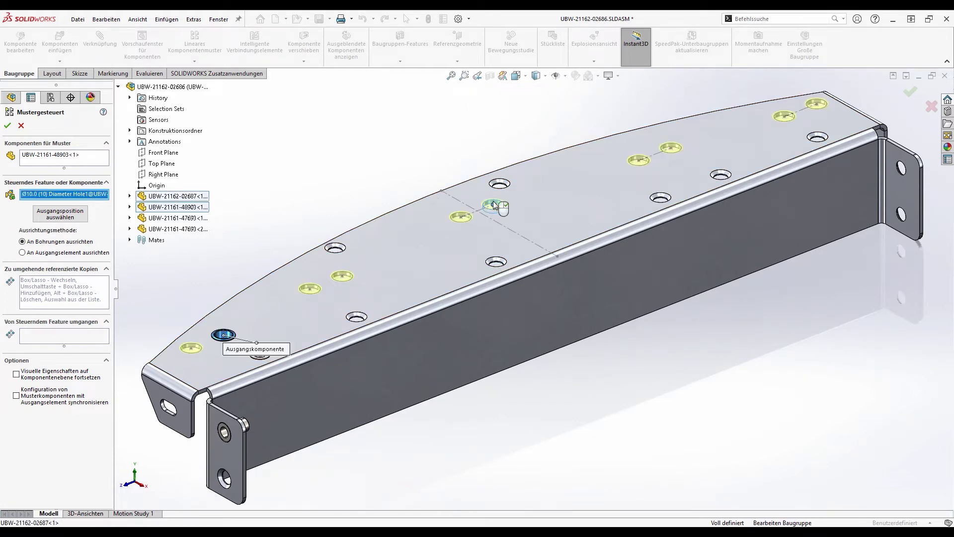
pyautogui.rightClick(493, 204)
pyautogui.click(224, 334)
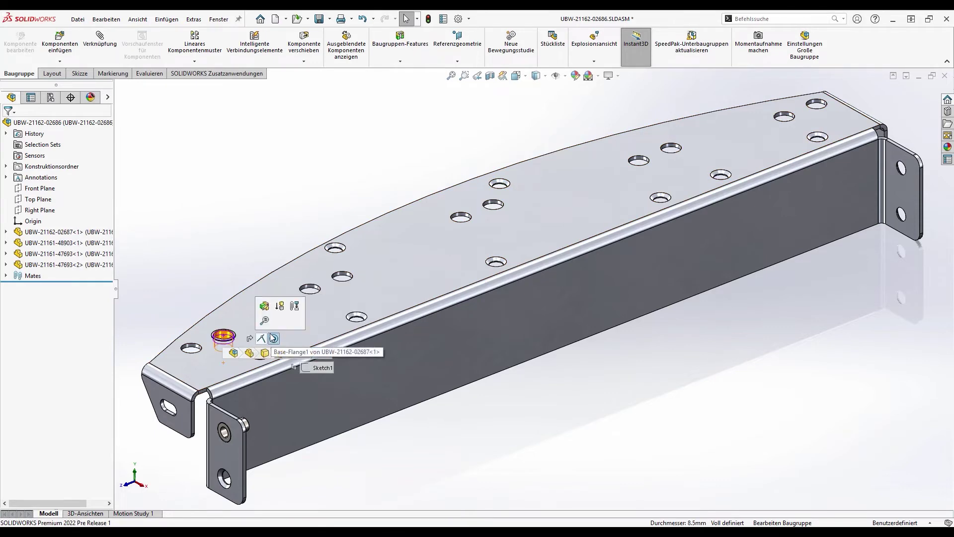
# Step: Redirect the insert's Konzentrisch1 mate from the end hole to a hole near the bracket's middle
pyautogui.click(273, 338)
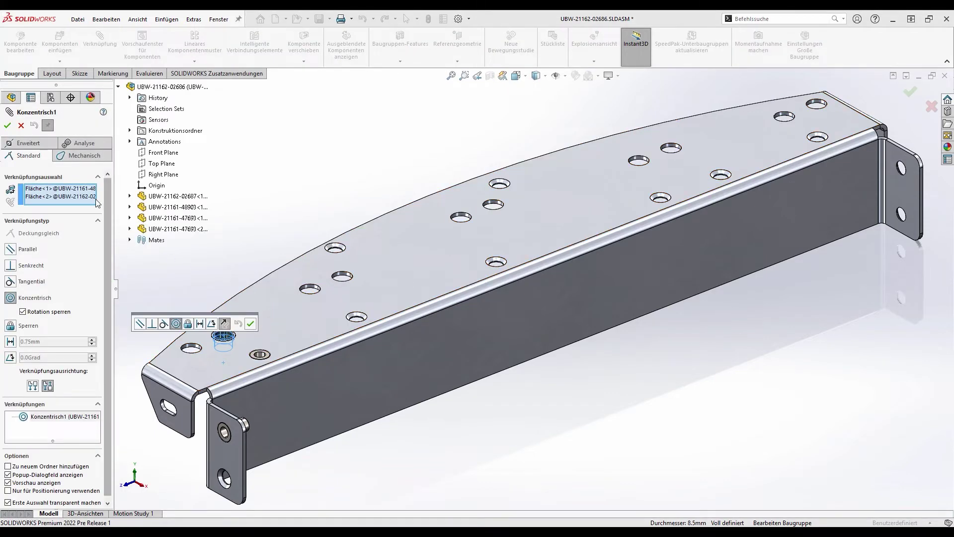
pyautogui.click(92, 196)
pyautogui.press('Delete')
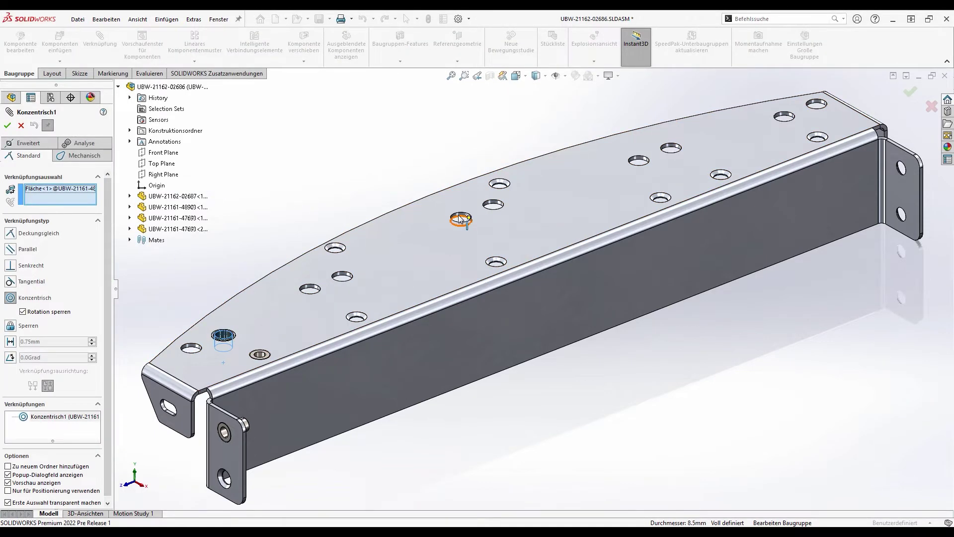
pyautogui.click(461, 217)
pyautogui.press('Escape')
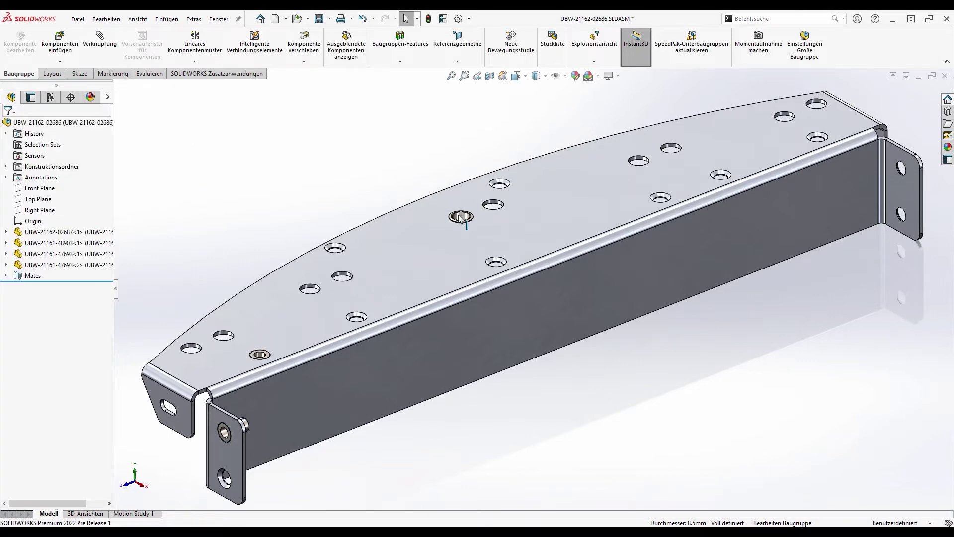
pyautogui.click(460, 219)
pyautogui.click(501, 242)
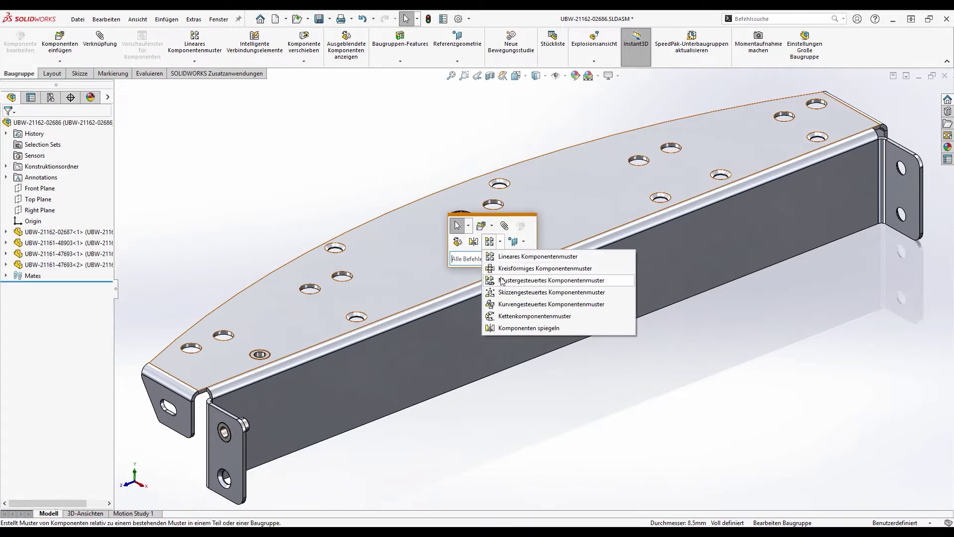
# Step: Create a pattern driven component pattern using the 10 mm hole feature as driver
pyautogui.click(547, 280)
pyautogui.click(491, 203)
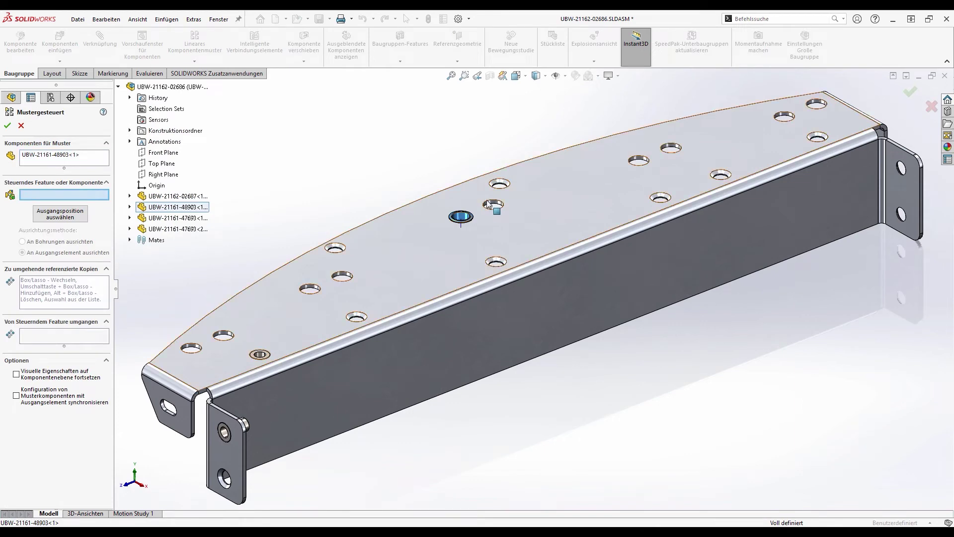
pyautogui.press('Return')
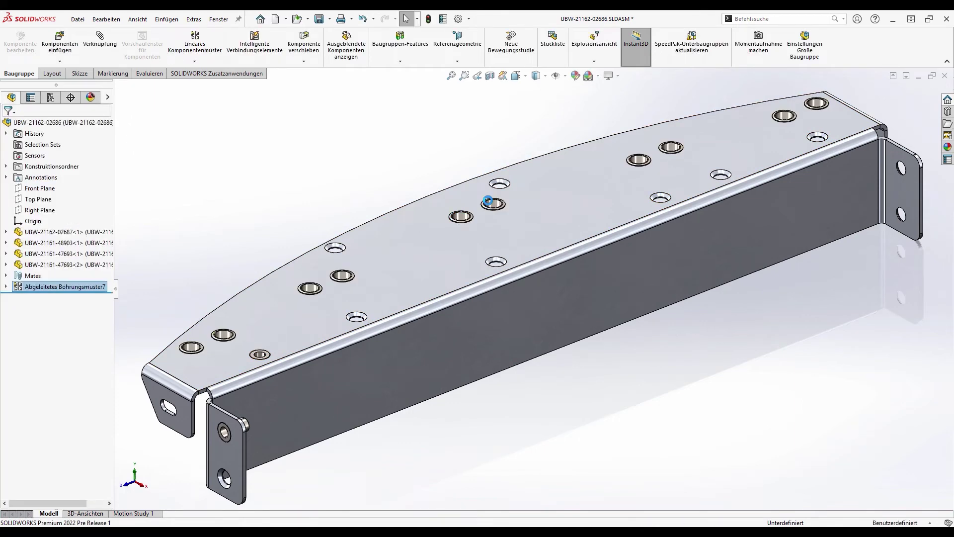
pyautogui.click(321, 196)
# Step: Pattern a second fastener across the bracket holes, driven by a bracket hole
pyautogui.press('s')
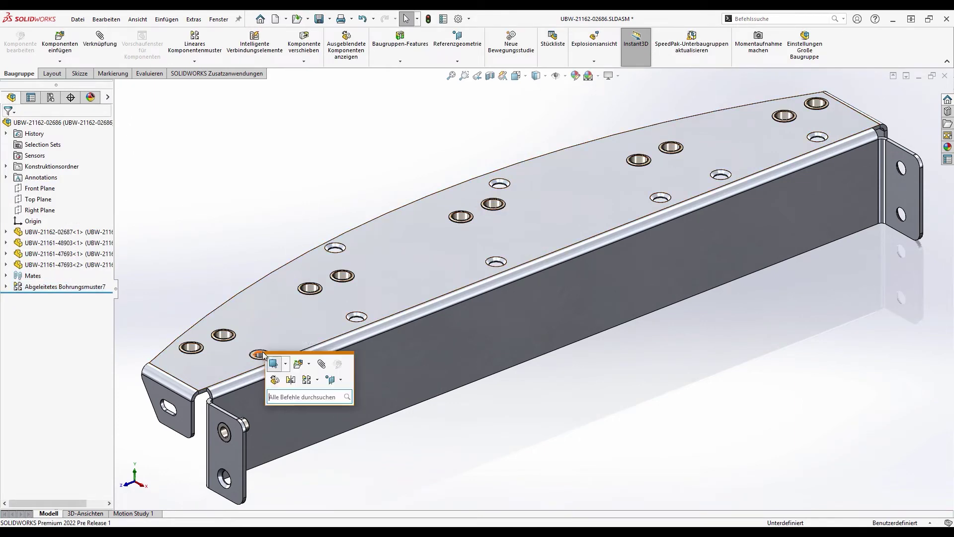
pyautogui.click(318, 380)
pyautogui.click(348, 422)
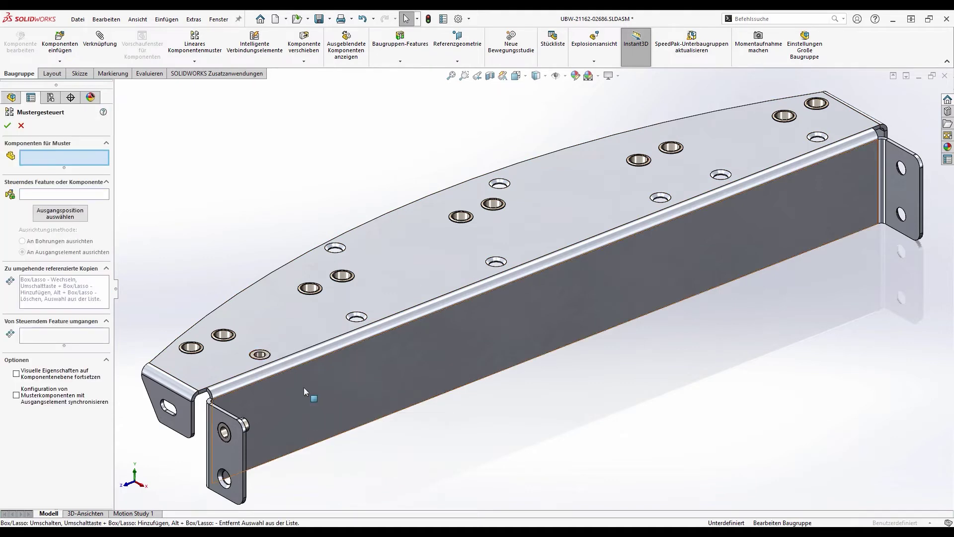
pyautogui.click(262, 356)
pyautogui.click(355, 316)
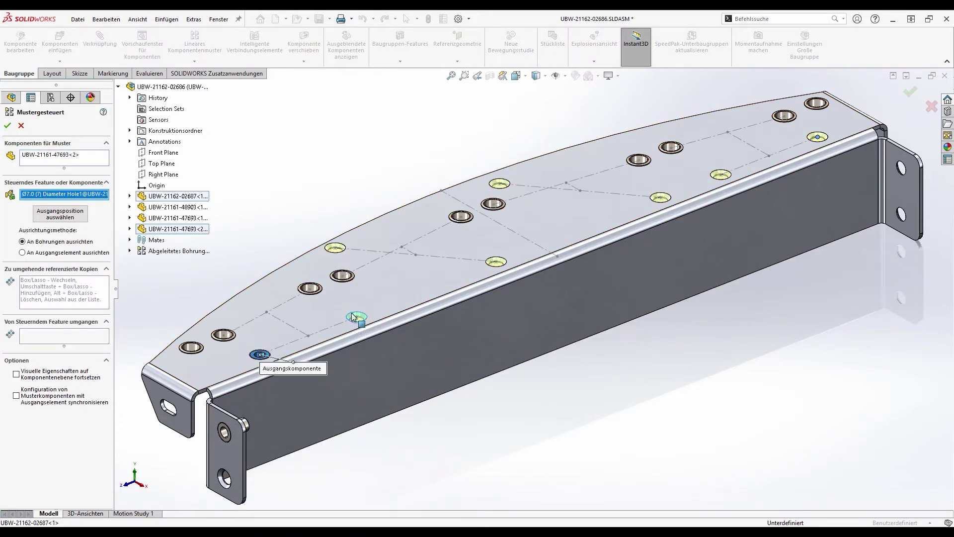
pyautogui.press('Return')
# Step: Pattern the flange fastener across the end-flange holes, driven by one flange hole
pyautogui.click(355, 444)
pyautogui.press('s')
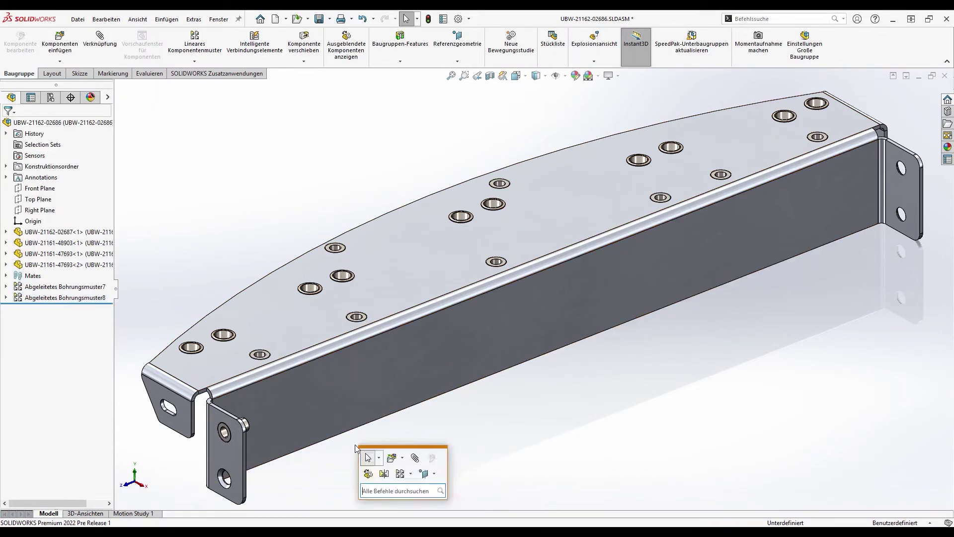
pyautogui.click(410, 474)
pyautogui.click(428, 424)
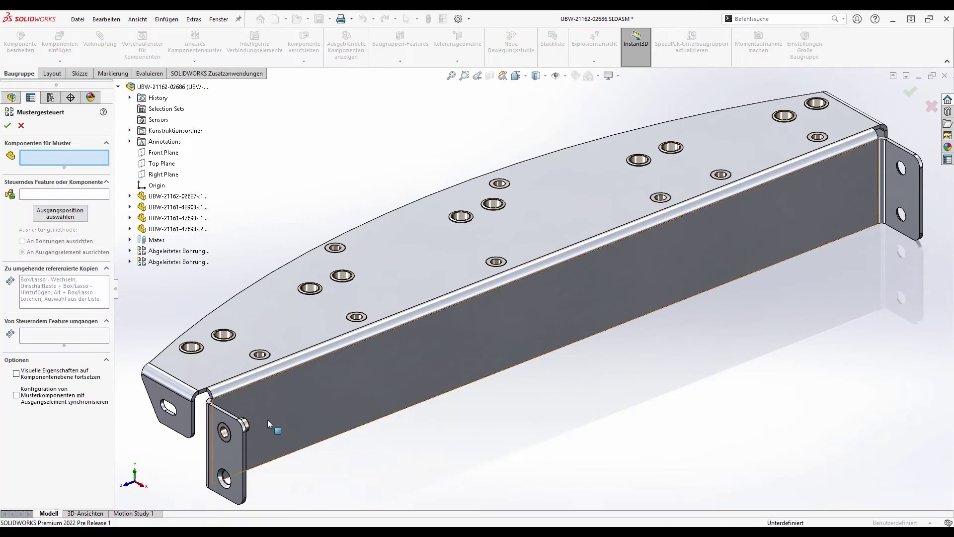
pyautogui.click(246, 424)
pyautogui.click(224, 478)
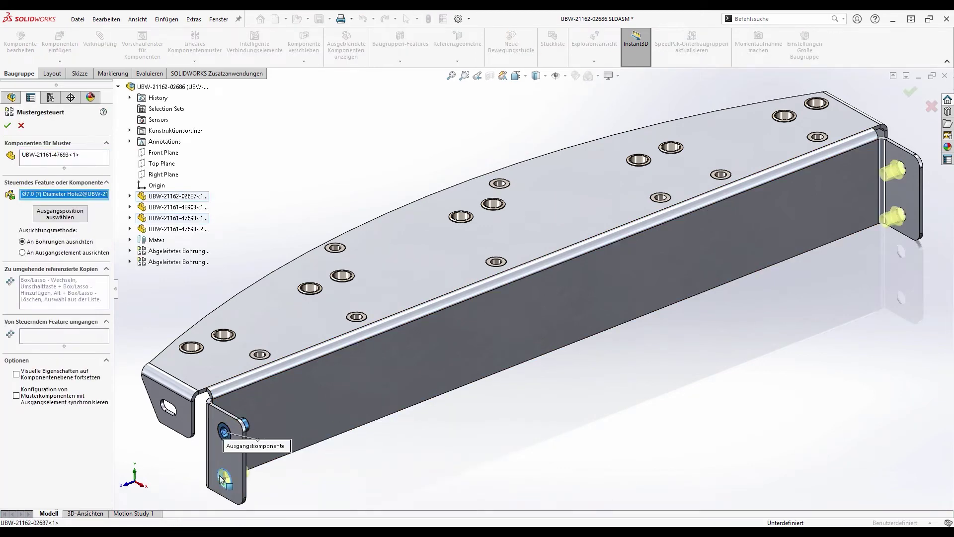
pyautogui.press('Return')
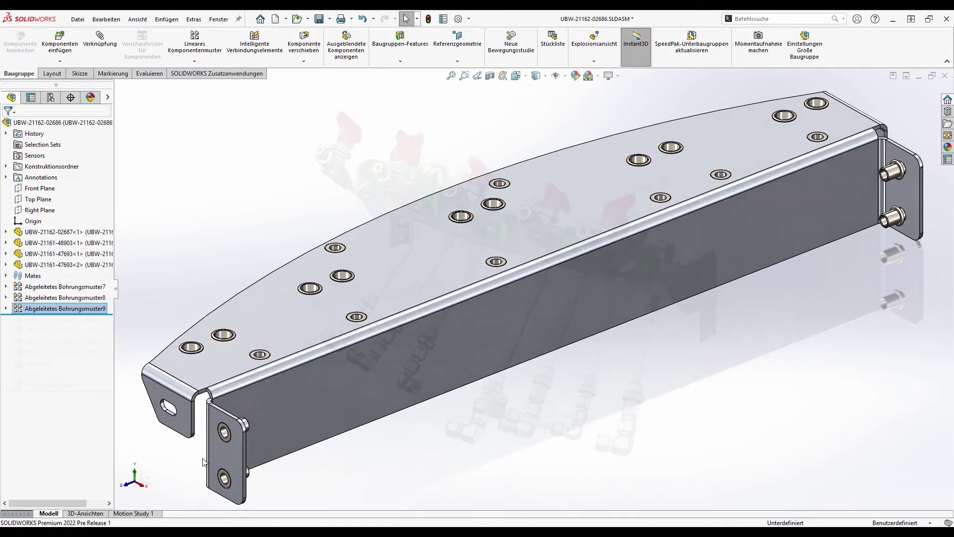
pyautogui.click(51, 102)
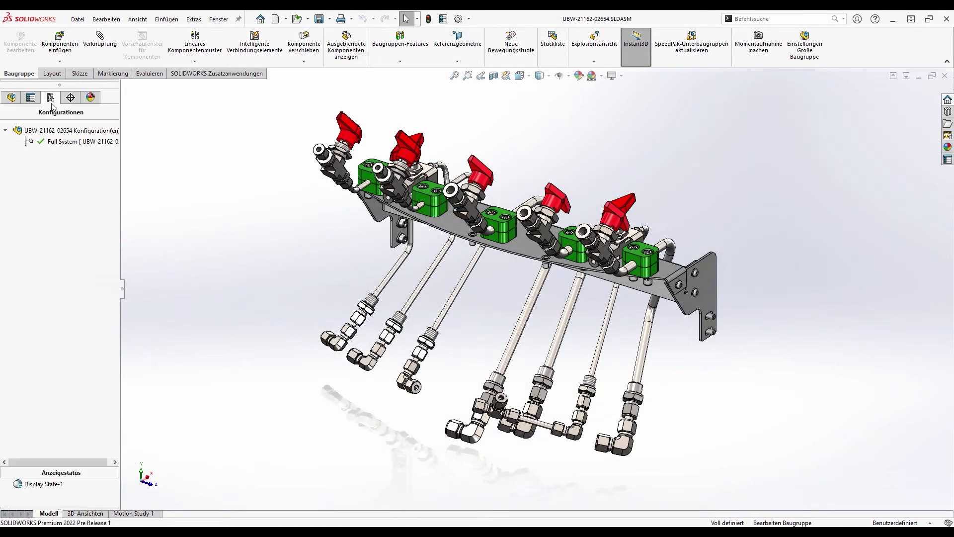
# Step: Add a new assembly configuration named 'Haupt System'
pyautogui.rightClick(60, 132)
pyautogui.click(76, 150)
pyautogui.write('Haupt System')
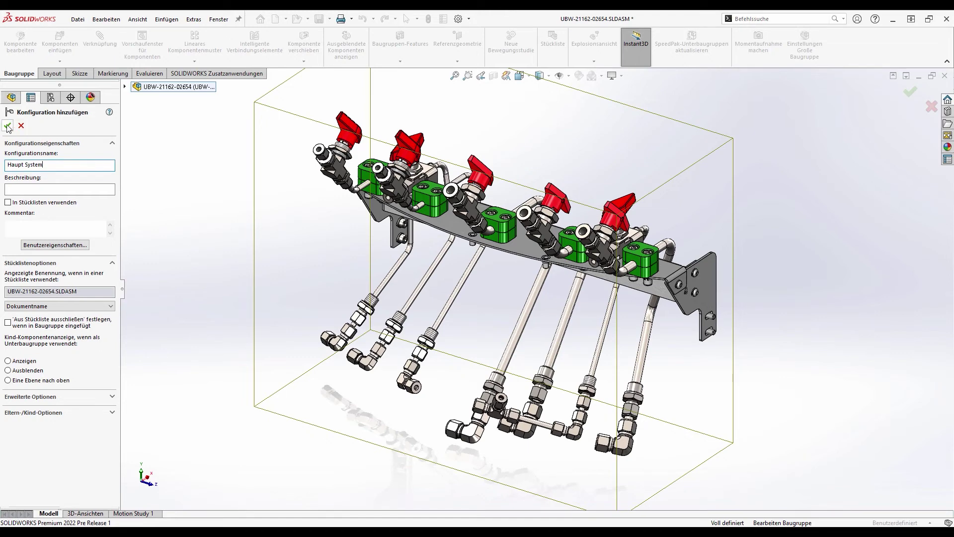
pyautogui.click(8, 126)
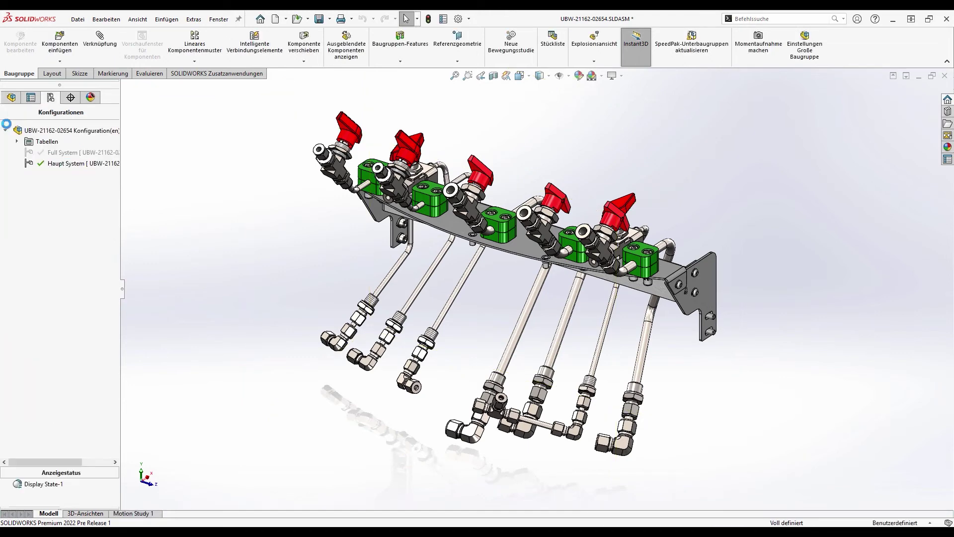
pyautogui.click(10, 100)
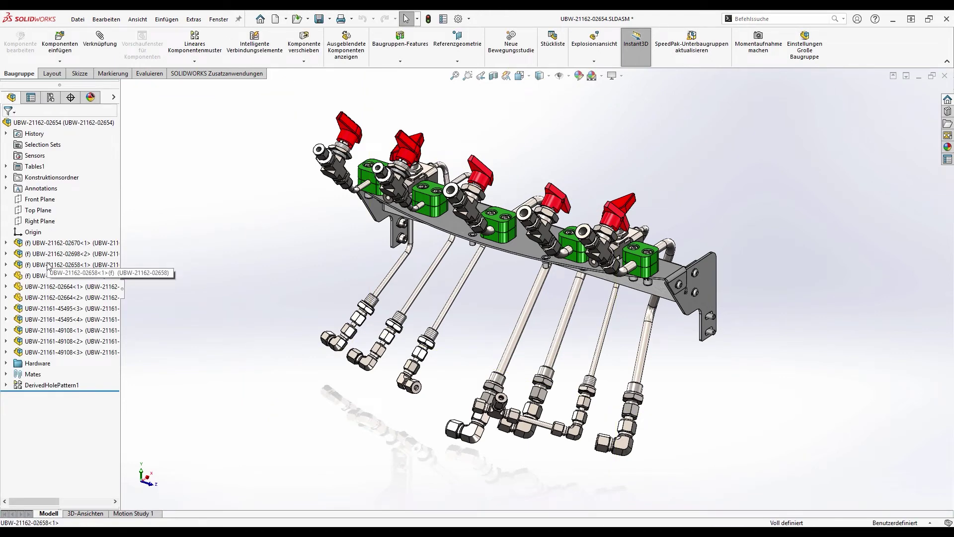
pyautogui.click(79, 264)
pyautogui.click(144, 234)
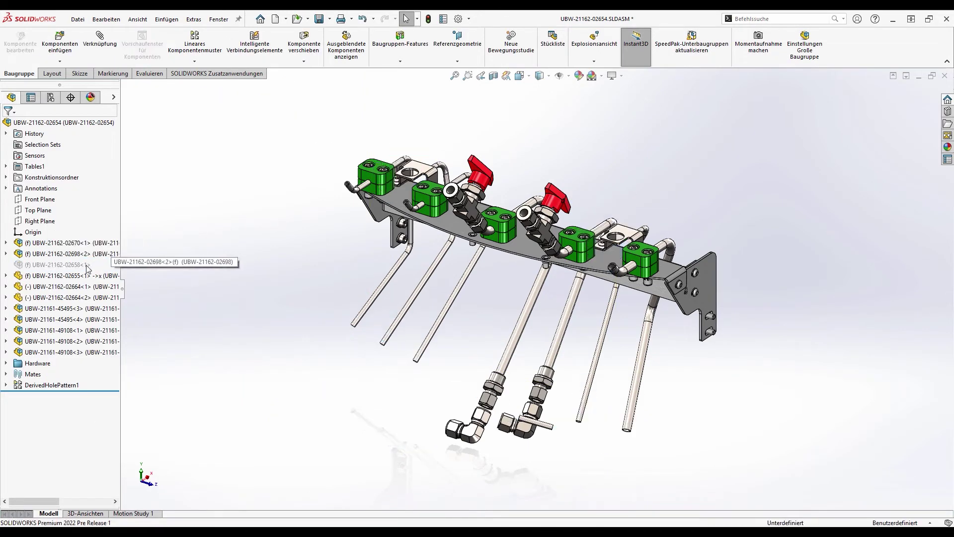
pyautogui.click(78, 276)
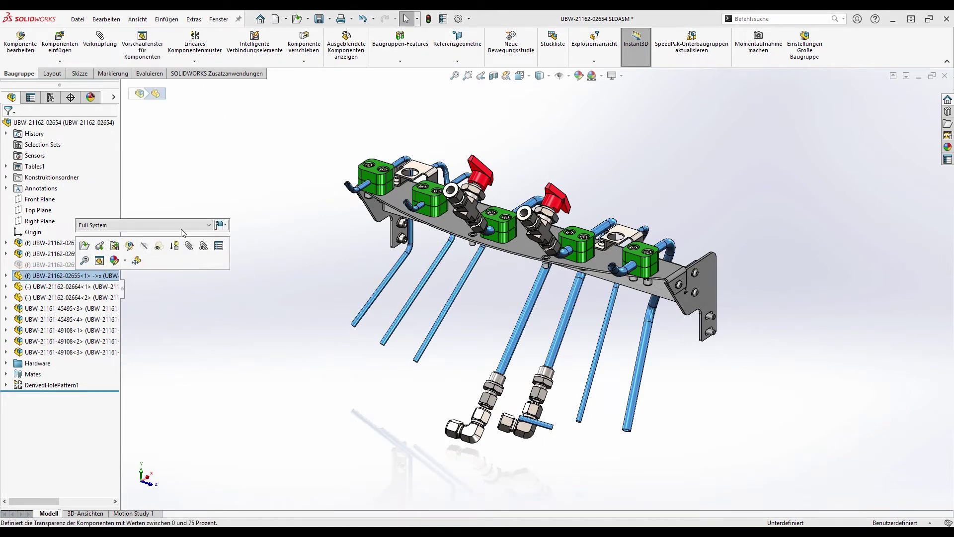
pyautogui.click(209, 225)
pyautogui.click(120, 247)
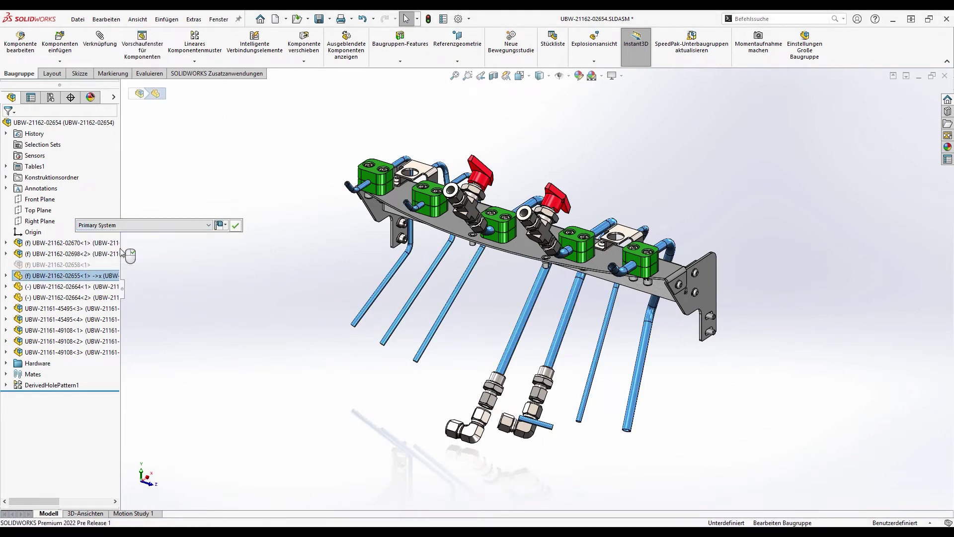
pyautogui.click(70, 286)
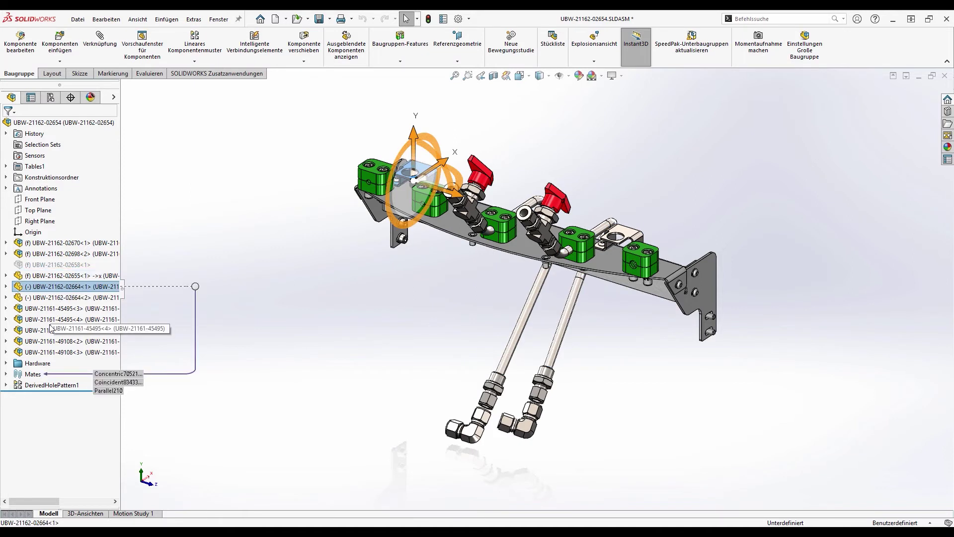
pyautogui.keyDown('shift'); pyautogui.click(50, 331); pyautogui.keyUp('shift')
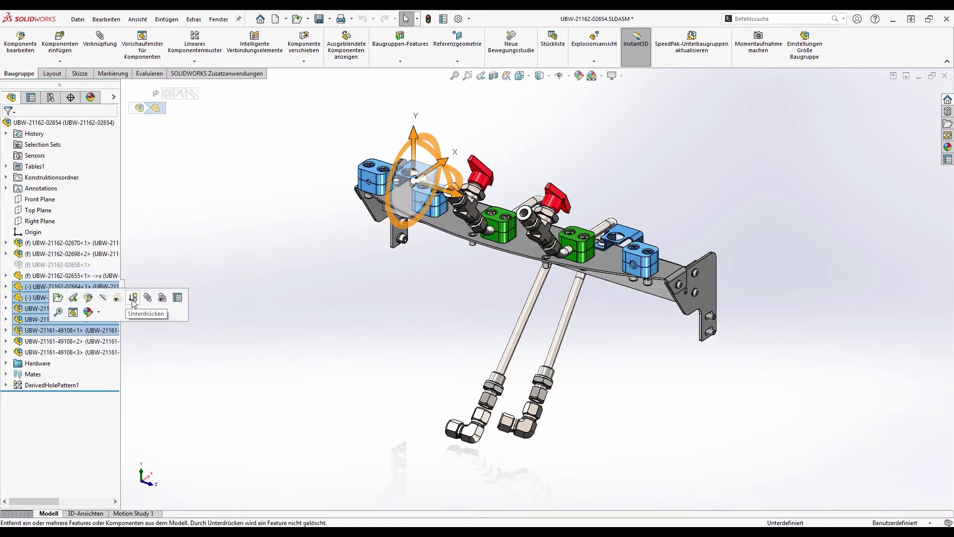
pyautogui.click(133, 297)
pyautogui.click(7, 363)
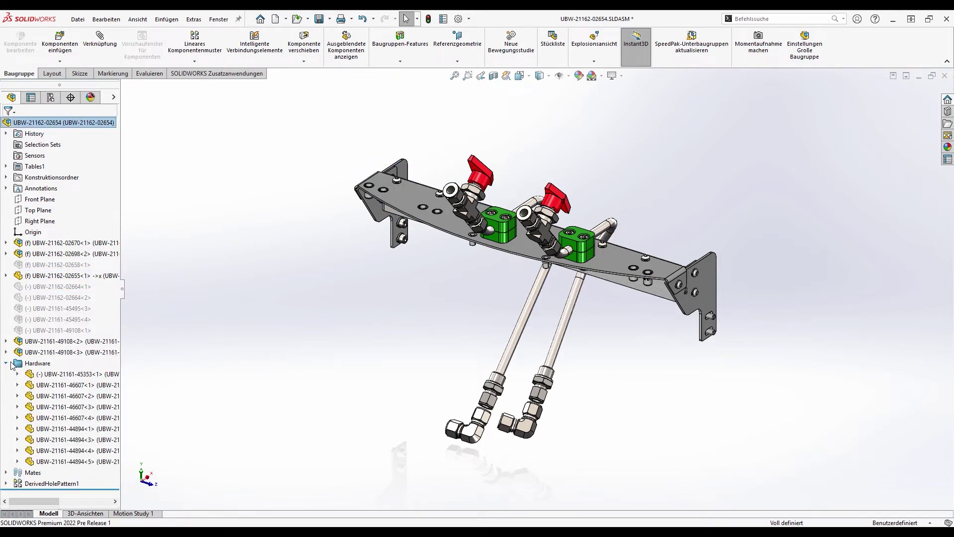
pyautogui.click(34, 375)
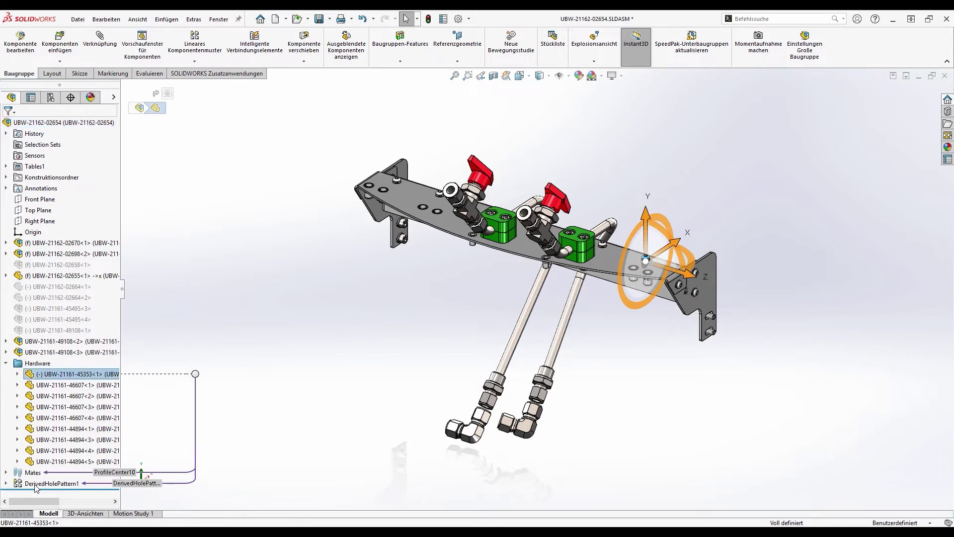
pyautogui.press('Escape')
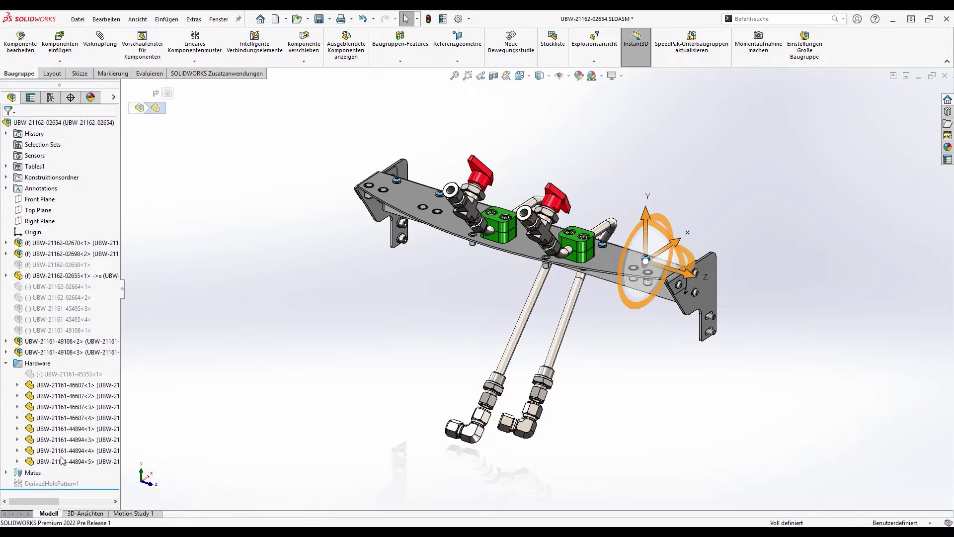
pyautogui.click(51, 98)
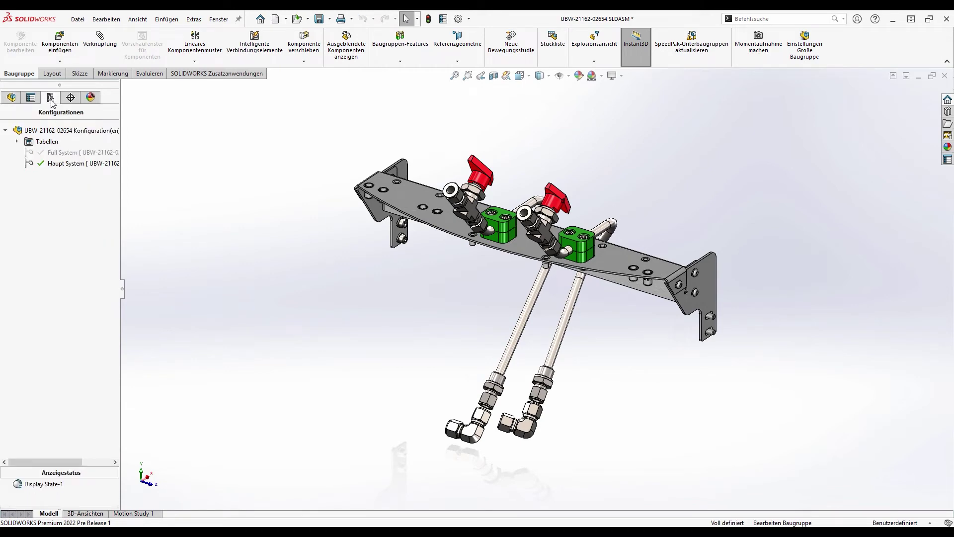
# Step: Open the configuration table and add a new row named 'Notfall System'
pyautogui.click(17, 142)
pyautogui.rightClick(50, 156)
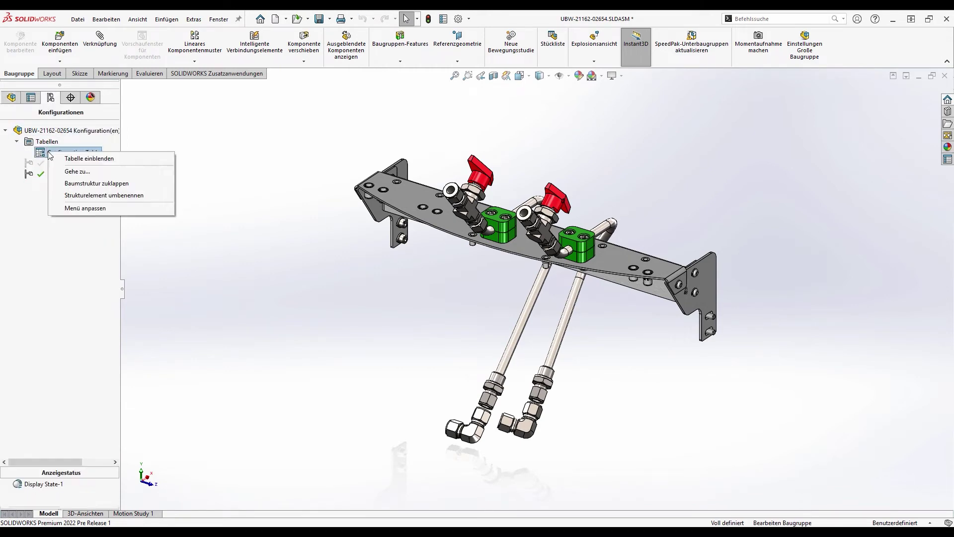
pyautogui.click(68, 158)
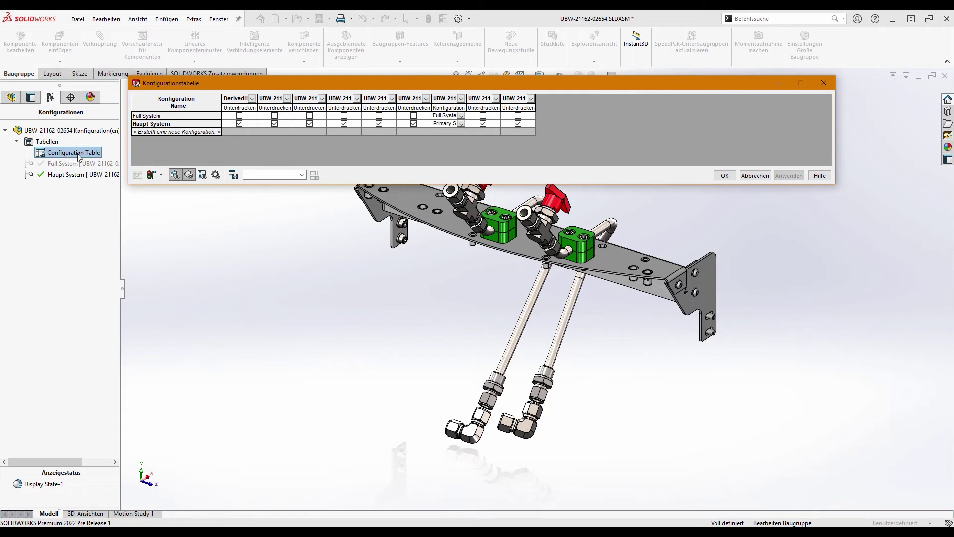
pyautogui.click(152, 132)
pyautogui.write('Notfall System')
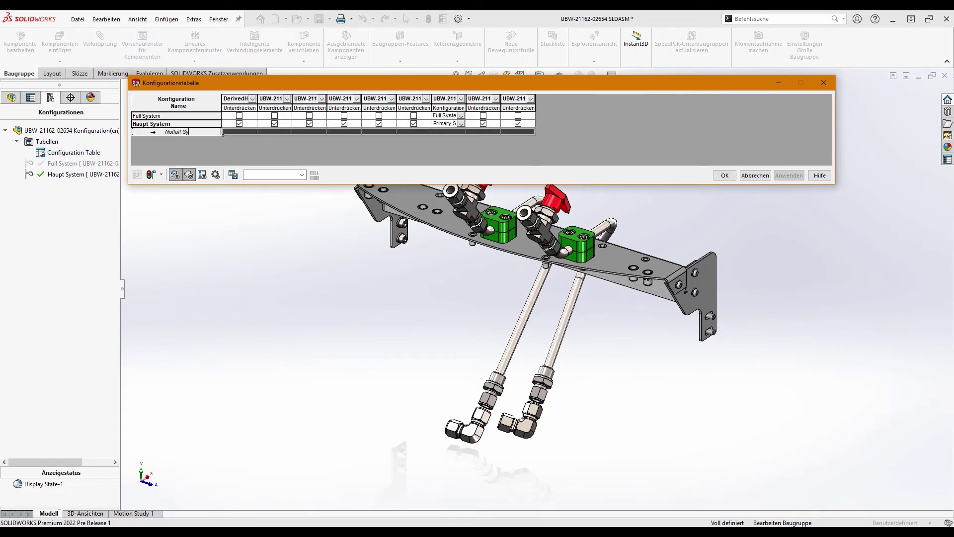
pyautogui.click(240, 135)
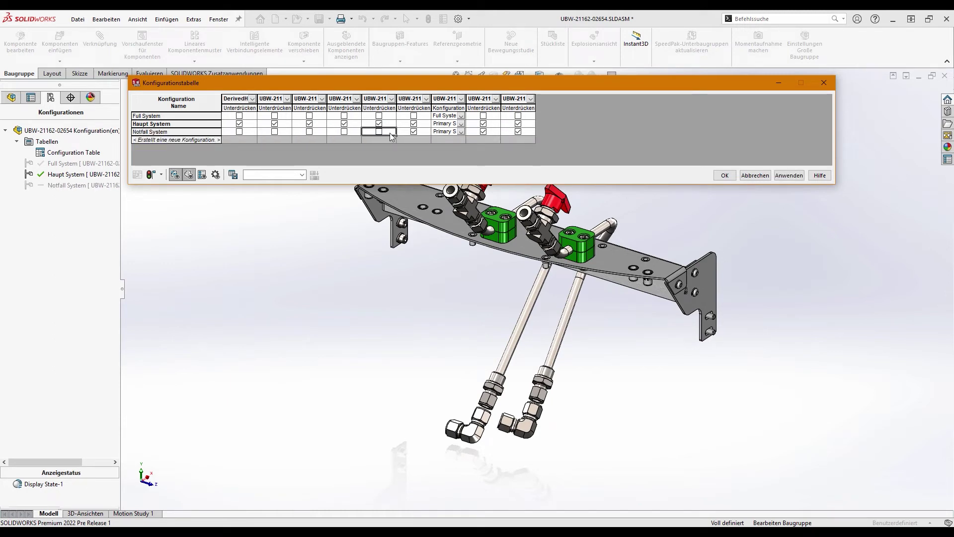
# Step: Set Notfall System's pipe sub-configuration to Emergency System and apply the table changes
pyautogui.click(461, 132)
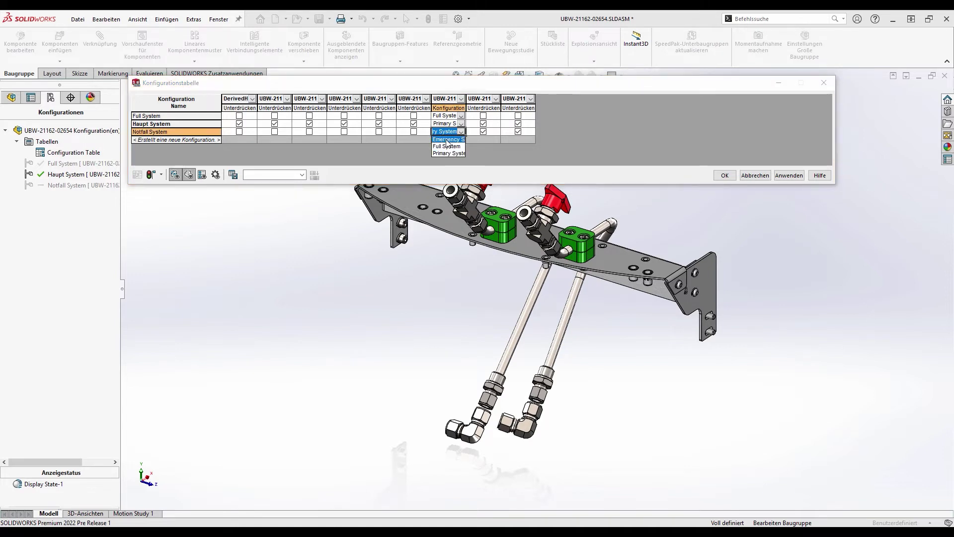
pyautogui.click(447, 140)
pyautogui.click(483, 131)
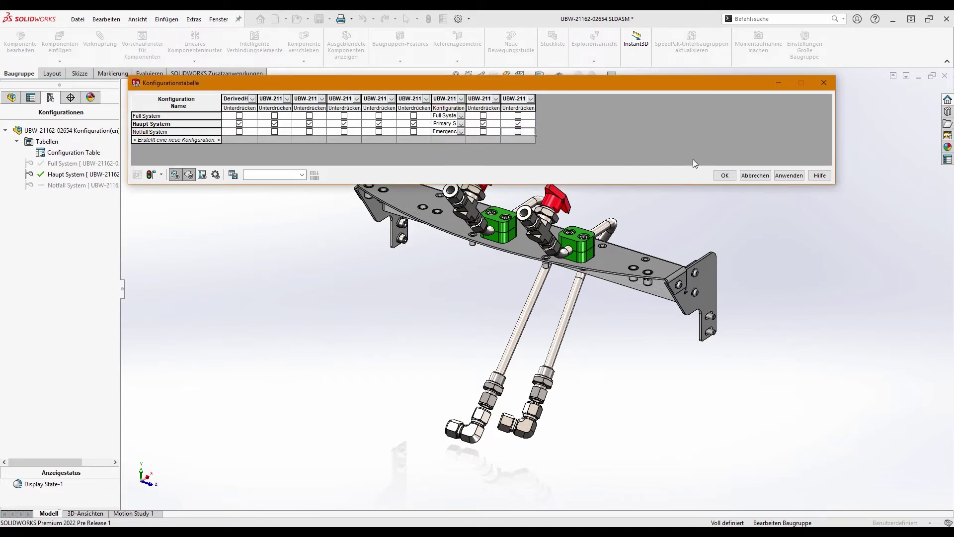
pyautogui.click(783, 175)
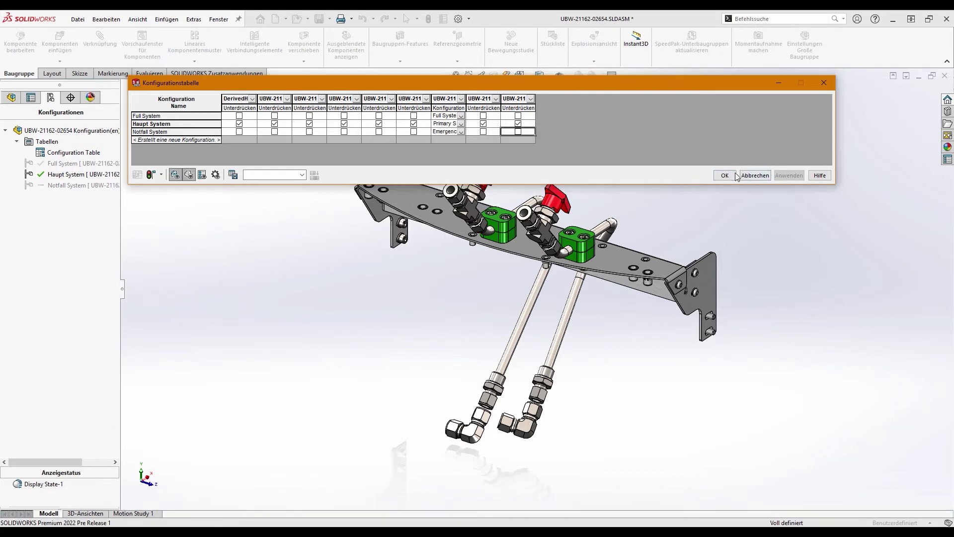
pyautogui.click(728, 175)
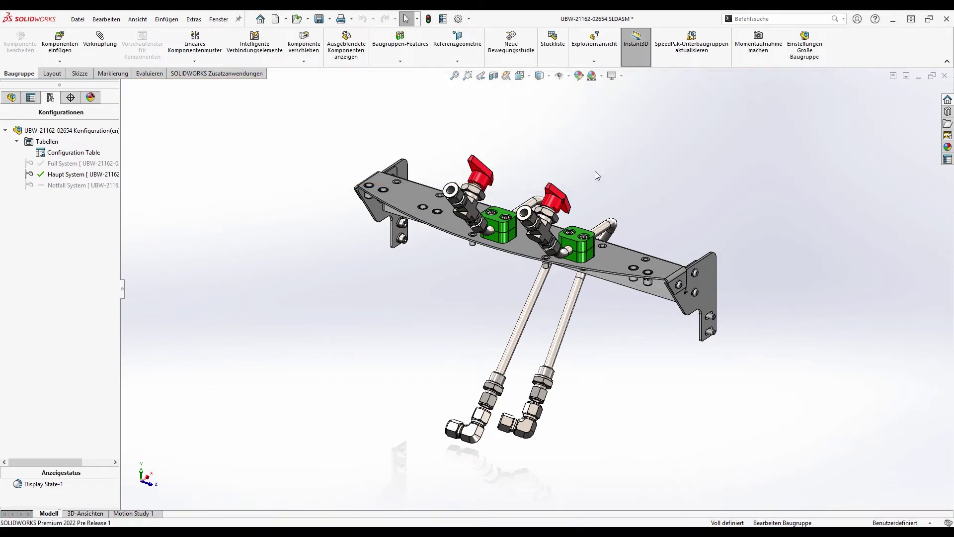
# Step: Activate Notfall System, suppress the middle valves, fittings and two clamp blocks, then reopen the configuration table
pyautogui.doubleClick(78, 186)
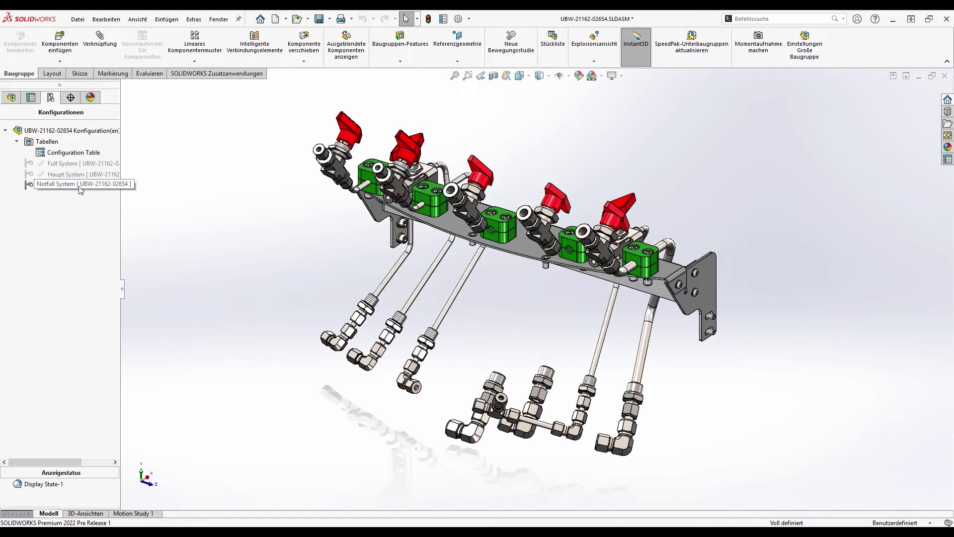
pyautogui.click(468, 214)
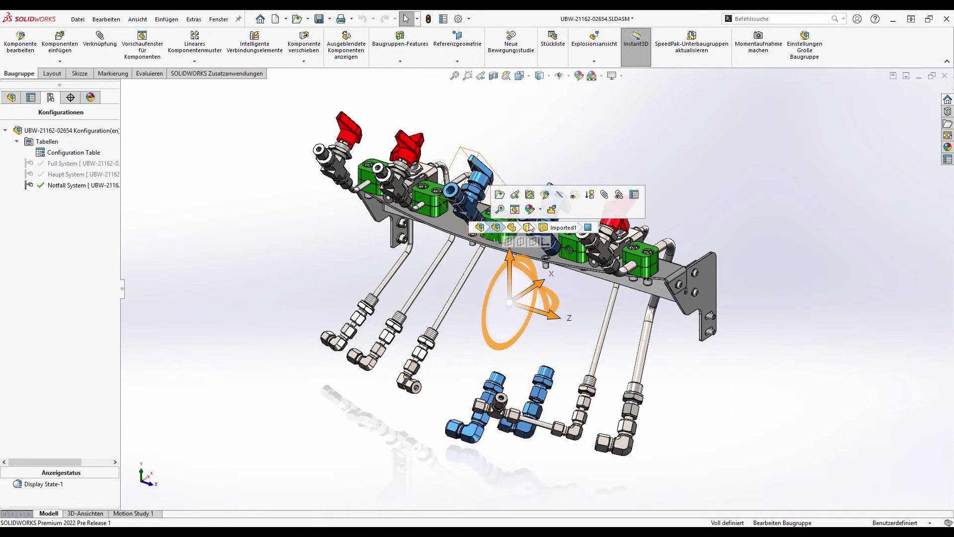
pyautogui.click(590, 195)
pyautogui.click(491, 227)
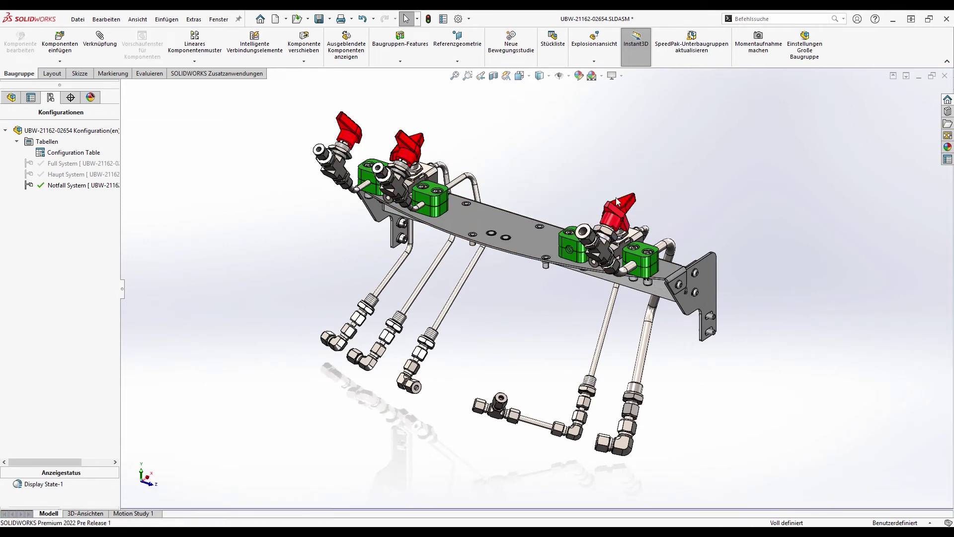
pyautogui.click(616, 180)
pyautogui.click(564, 244)
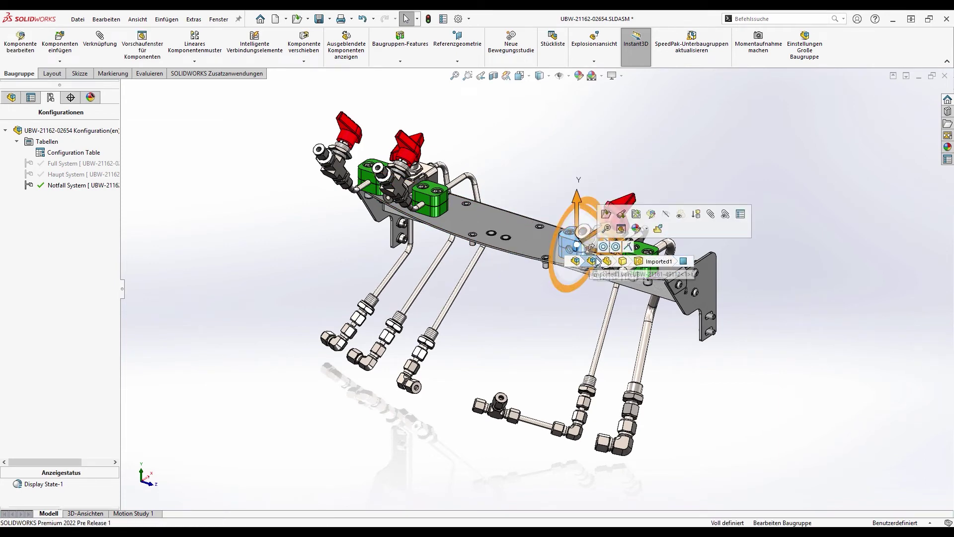
pyautogui.click(689, 215)
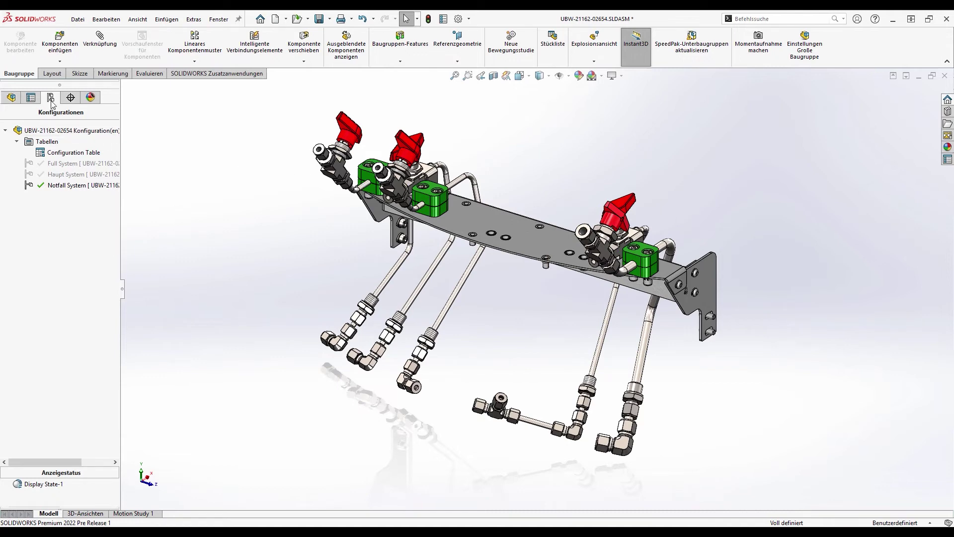
pyautogui.rightClick(59, 154)
pyautogui.click(82, 161)
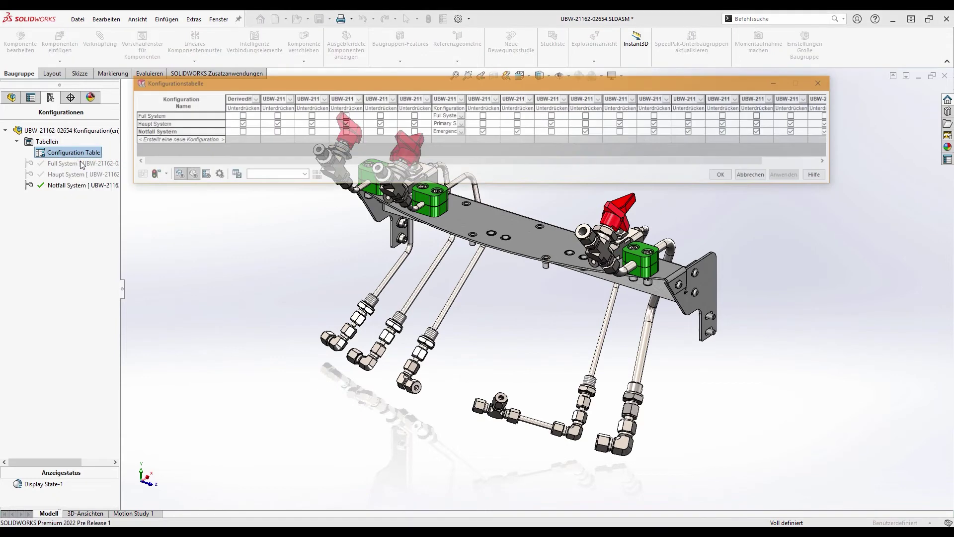
# Step: Hide the derived pattern and component columns and show the Number custom property column
pyautogui.click(175, 175)
pyautogui.click(189, 176)
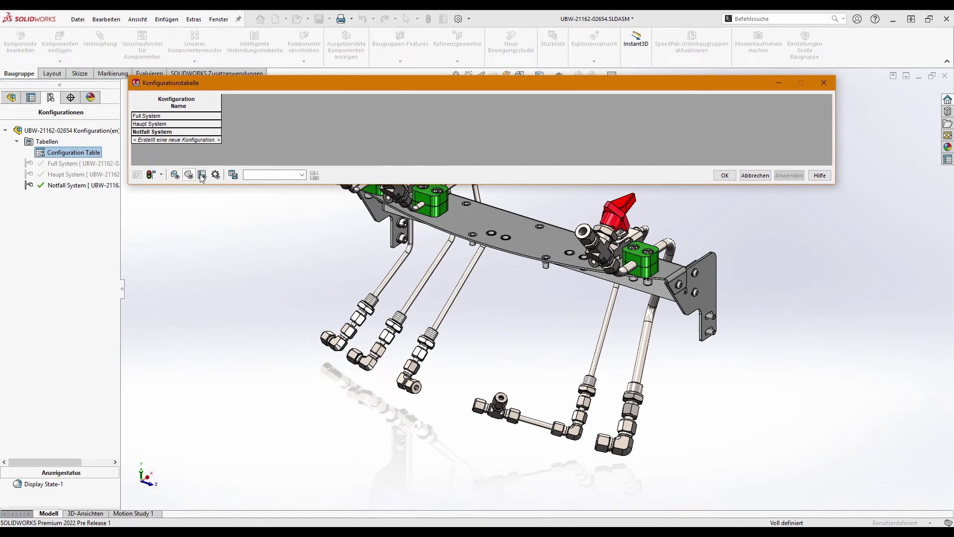
pyautogui.click(202, 176)
pyautogui.click(301, 124)
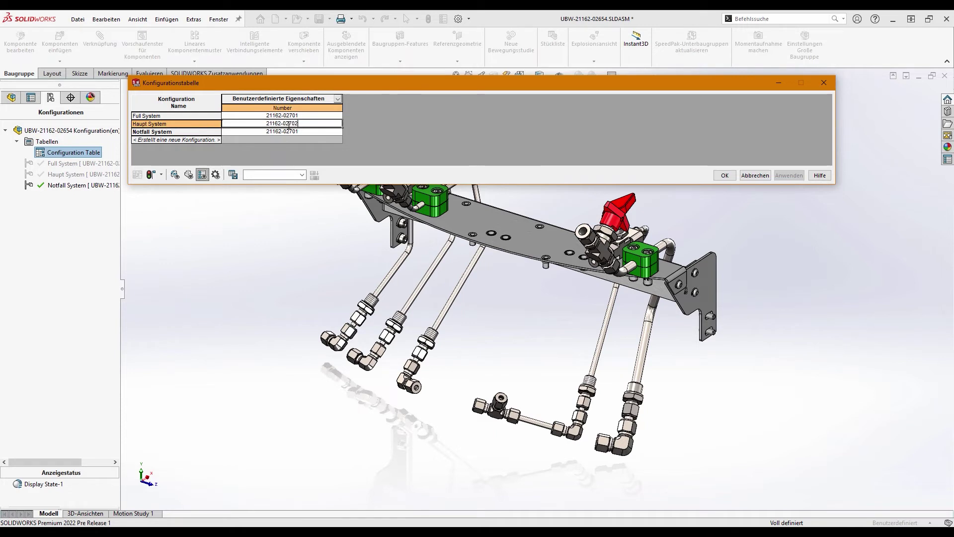
pyautogui.click(302, 131)
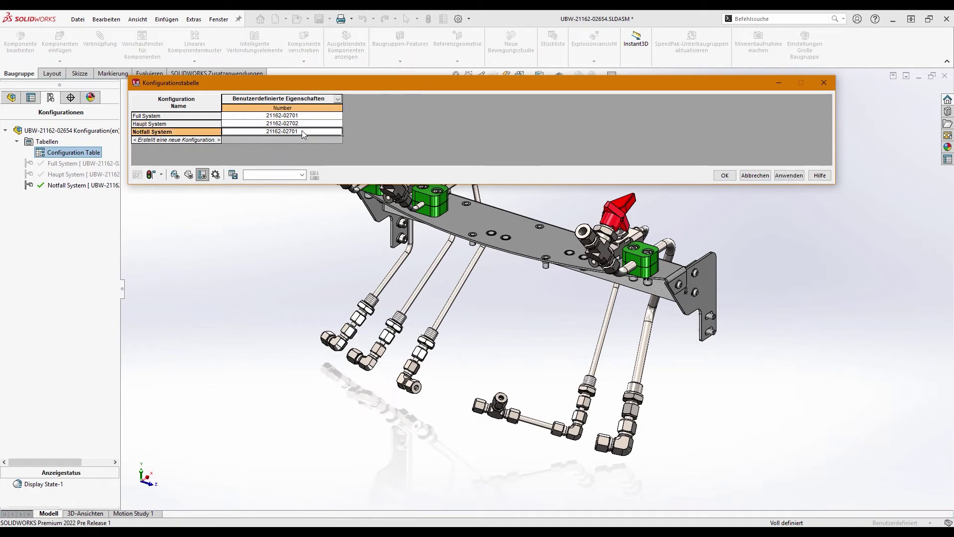
pyautogui.press('BackSpace')
pyautogui.write('3')
pyautogui.click(778, 176)
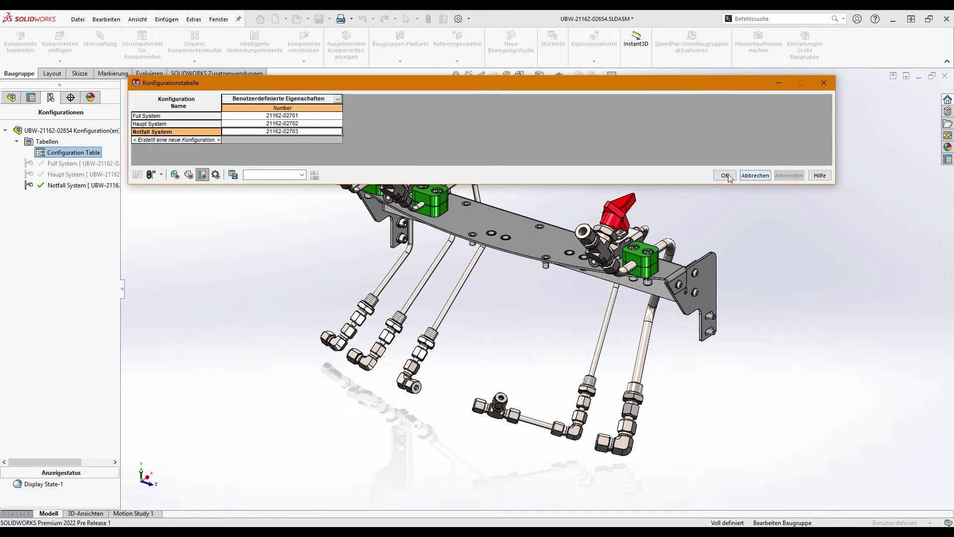
pyautogui.click(726, 176)
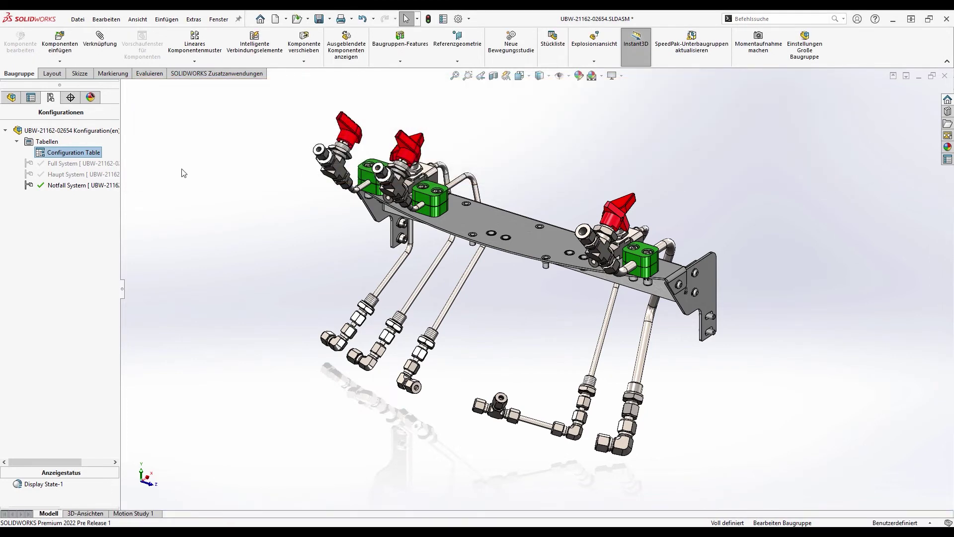
# Step: Activate Full System and show Bill of Materials1 from Tables1
pyautogui.doubleClick(59, 164)
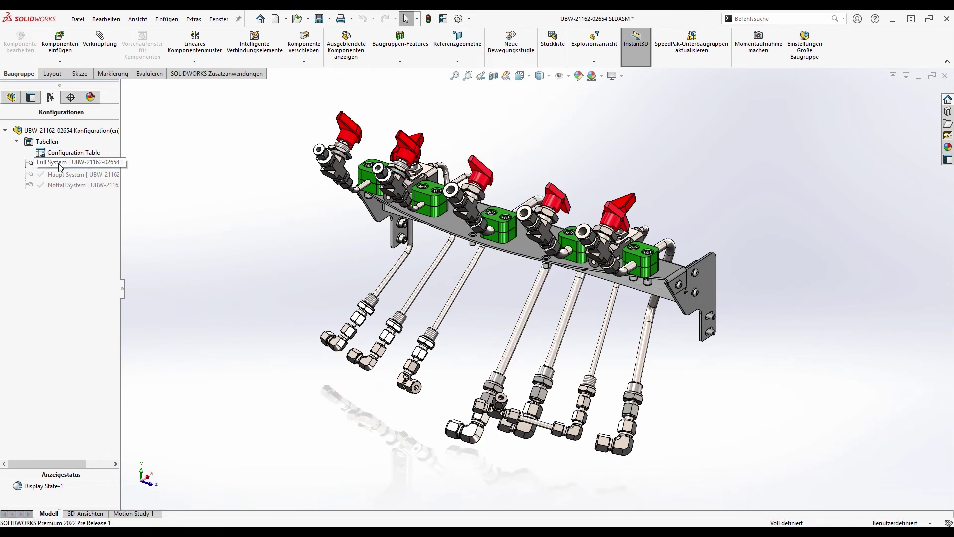
pyautogui.click(11, 97)
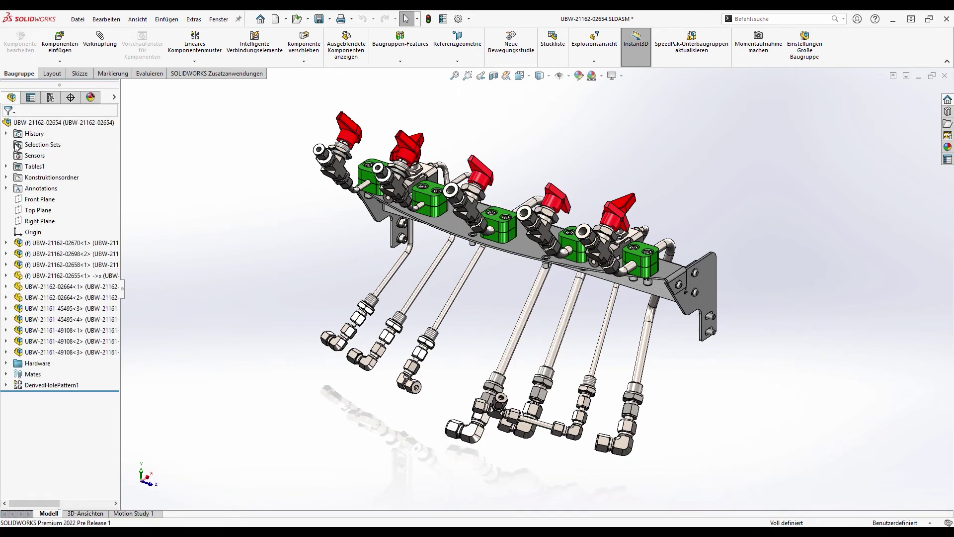
pyautogui.click(6, 167)
pyautogui.rightClick(38, 179)
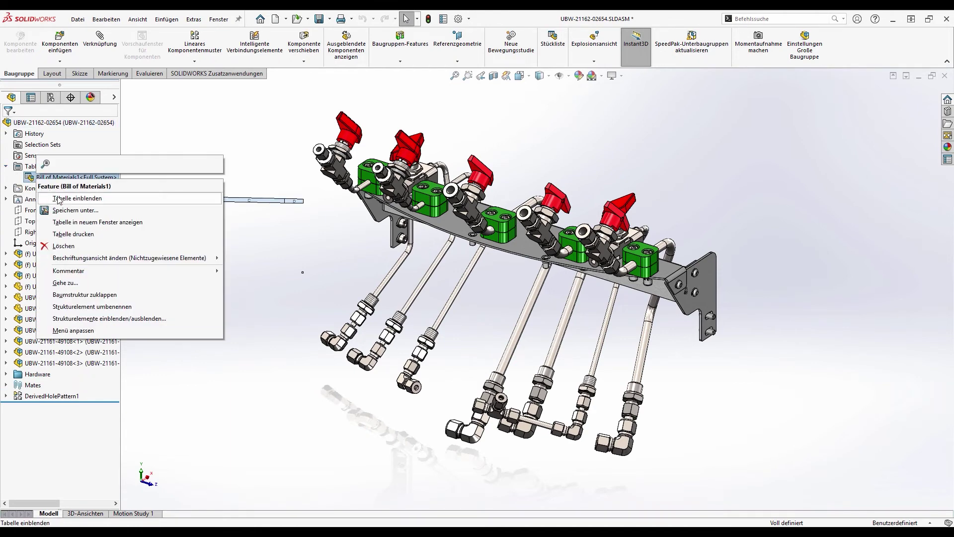
pyautogui.click(71, 218)
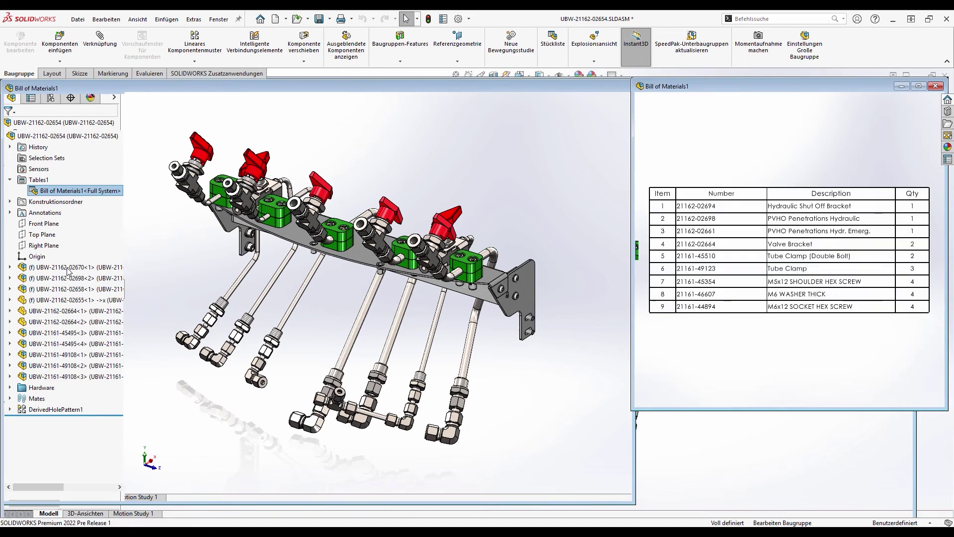
pyautogui.click(70, 278)
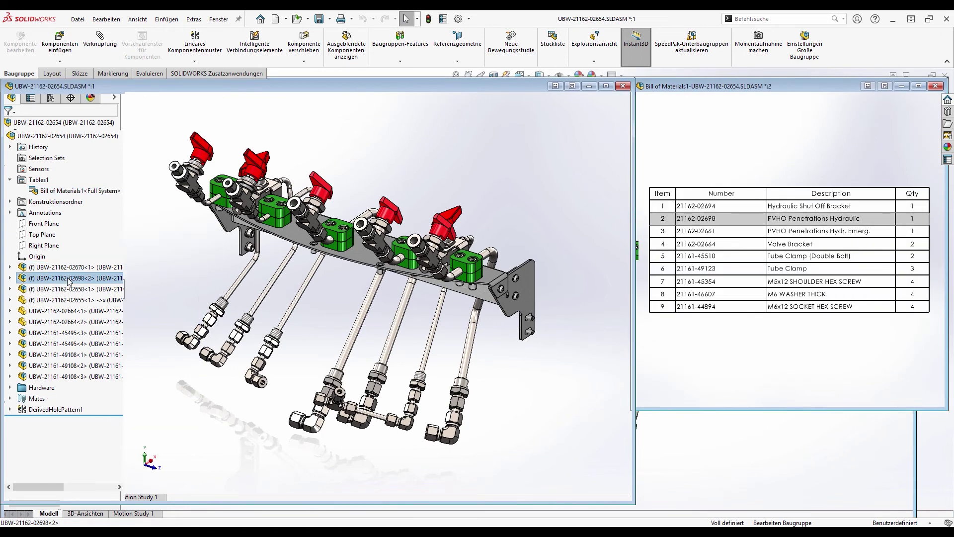
pyautogui.click(69, 300)
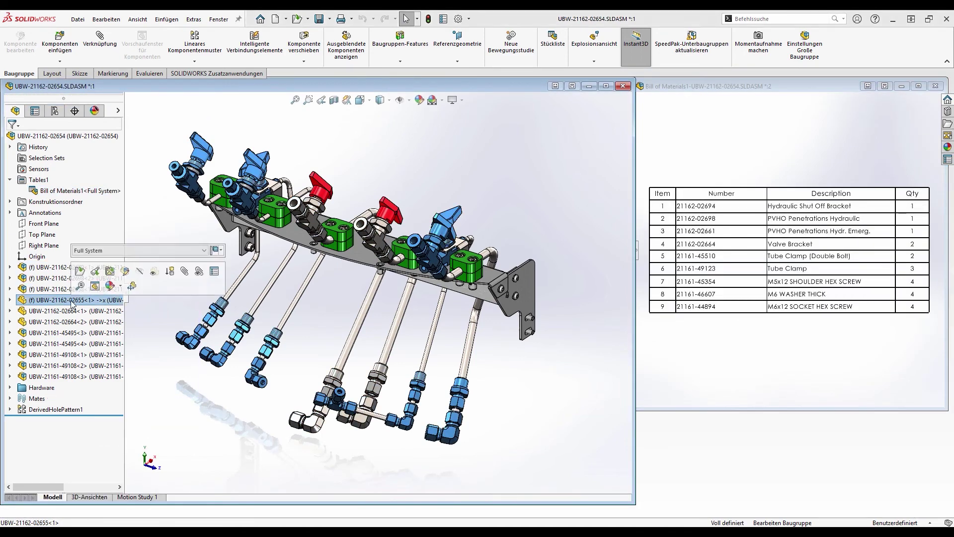
pyautogui.click(213, 270)
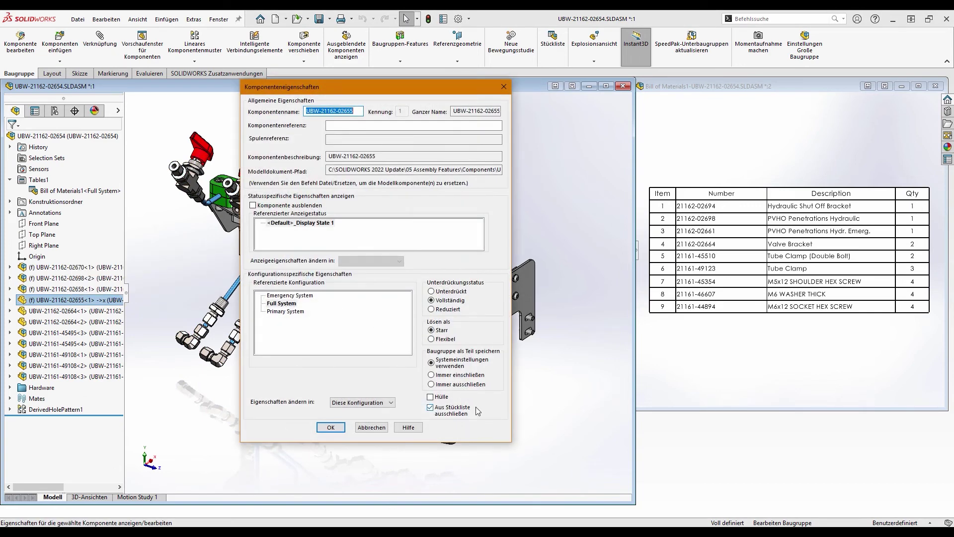
pyautogui.click(331, 428)
pyautogui.click(74, 302)
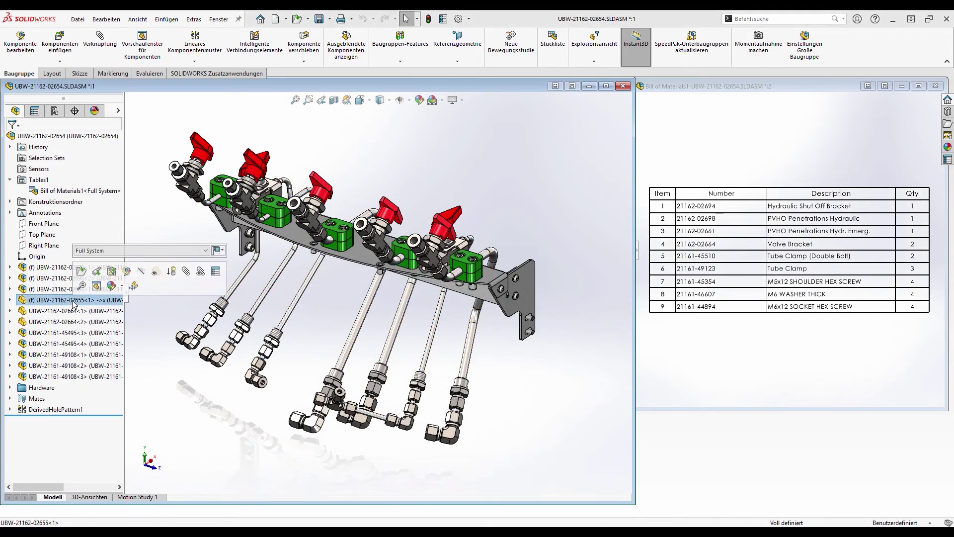
pyautogui.click(81, 271)
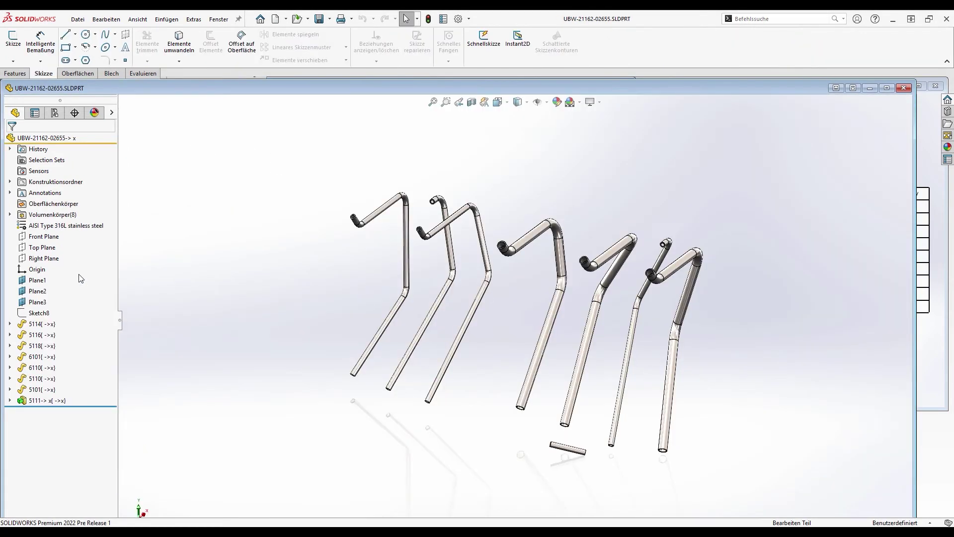
# Step: Open the properties of the part's Full System configuration
pyautogui.click(56, 114)
pyautogui.rightClick(53, 182)
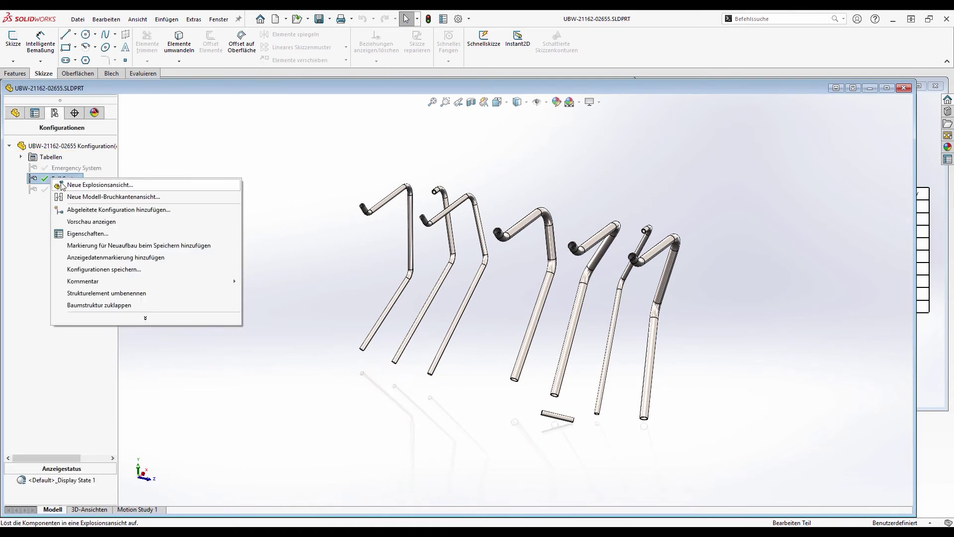
pyautogui.click(77, 231)
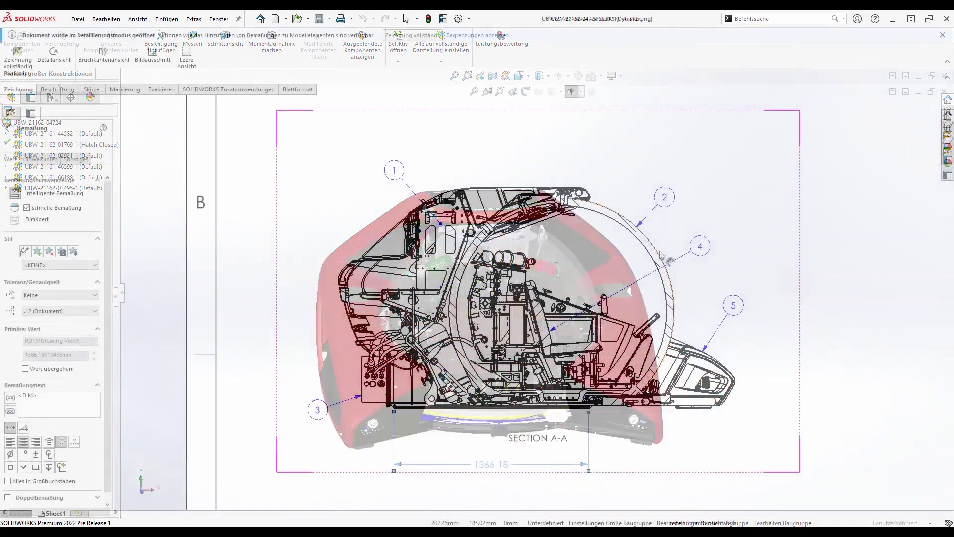
# Step: Add an R790.77 radius dimension to the large circle in the section drawing
pyautogui.click(660, 255)
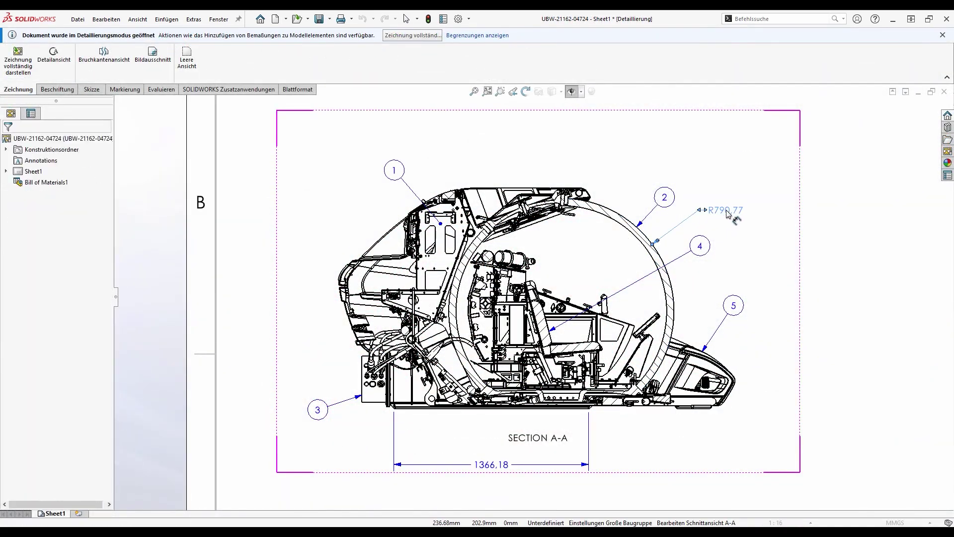
pyautogui.click(727, 214)
pyautogui.rightClick(727, 213)
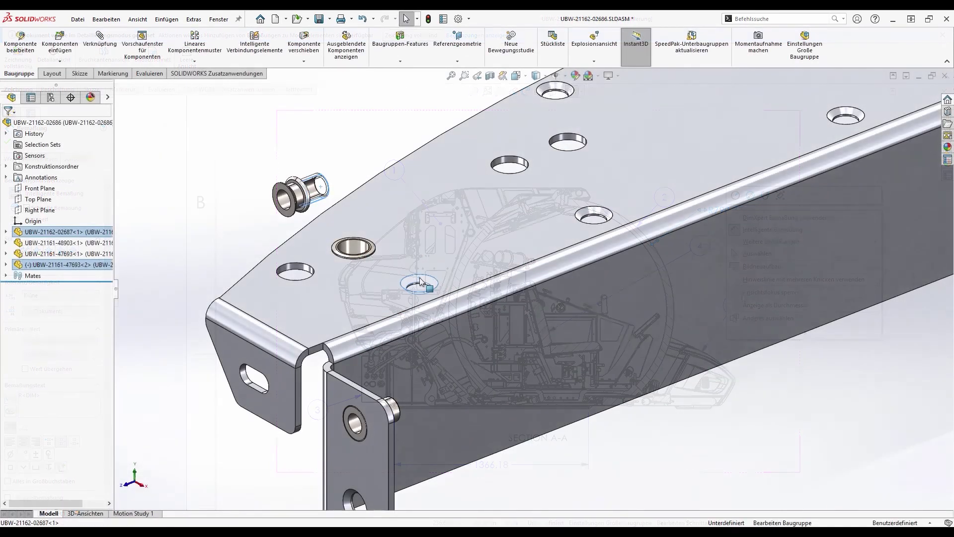
# Step: Mate the bushing concentric in a bracket hole and pattern it driven by the Diameter Hole1 feature
pyautogui.rightClick(420, 283)
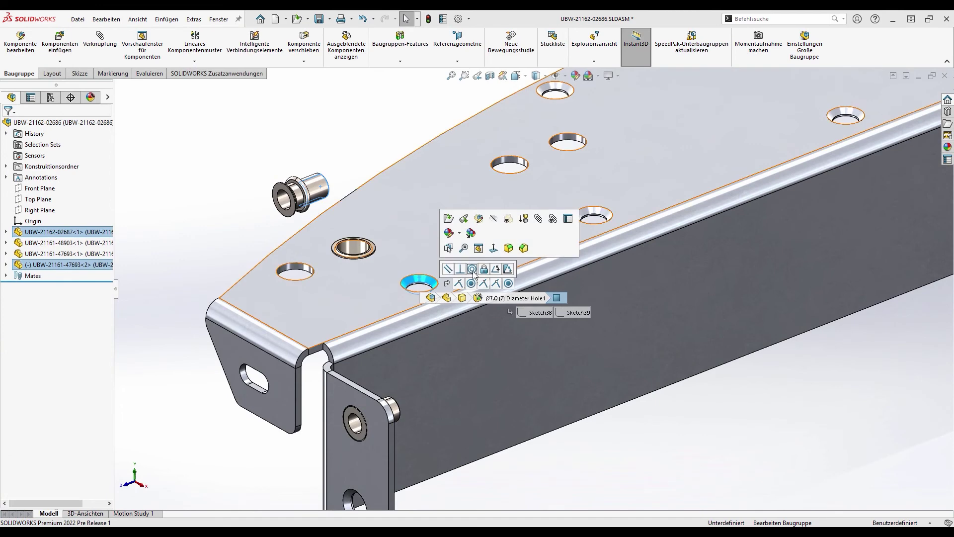
pyautogui.click(472, 271)
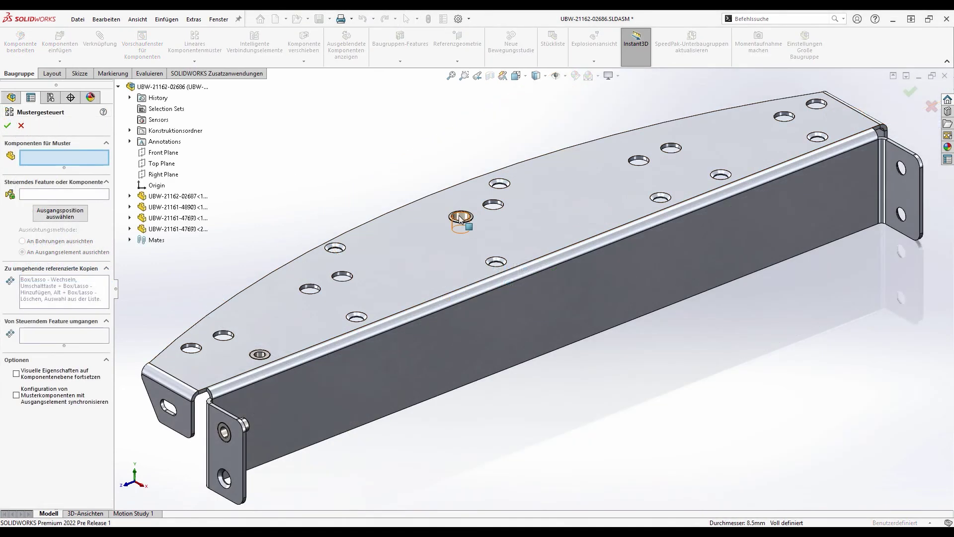
pyautogui.click(460, 218)
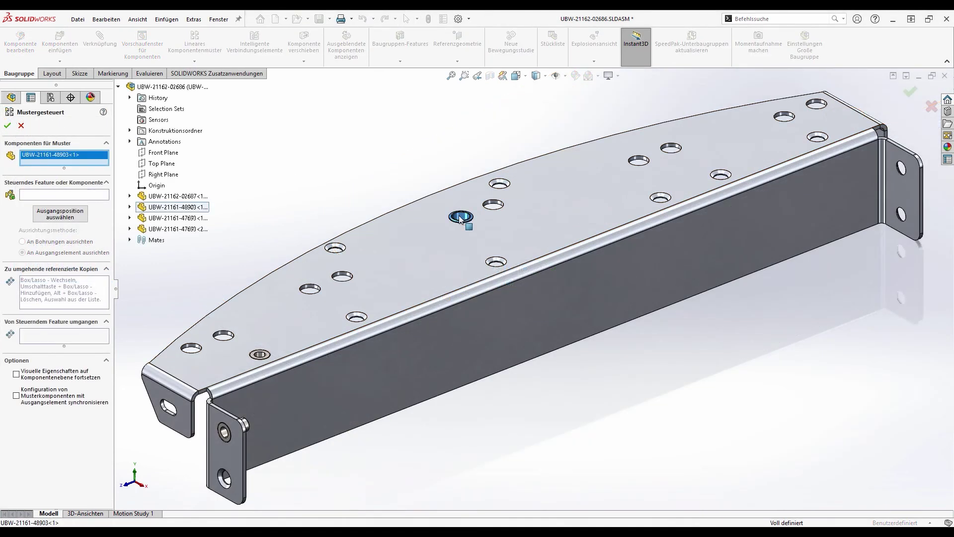
pyautogui.click(491, 205)
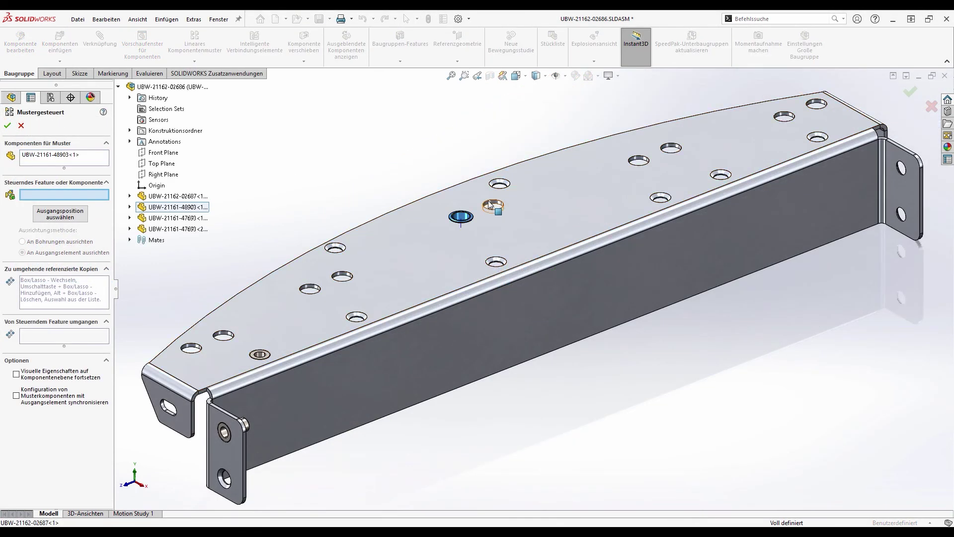